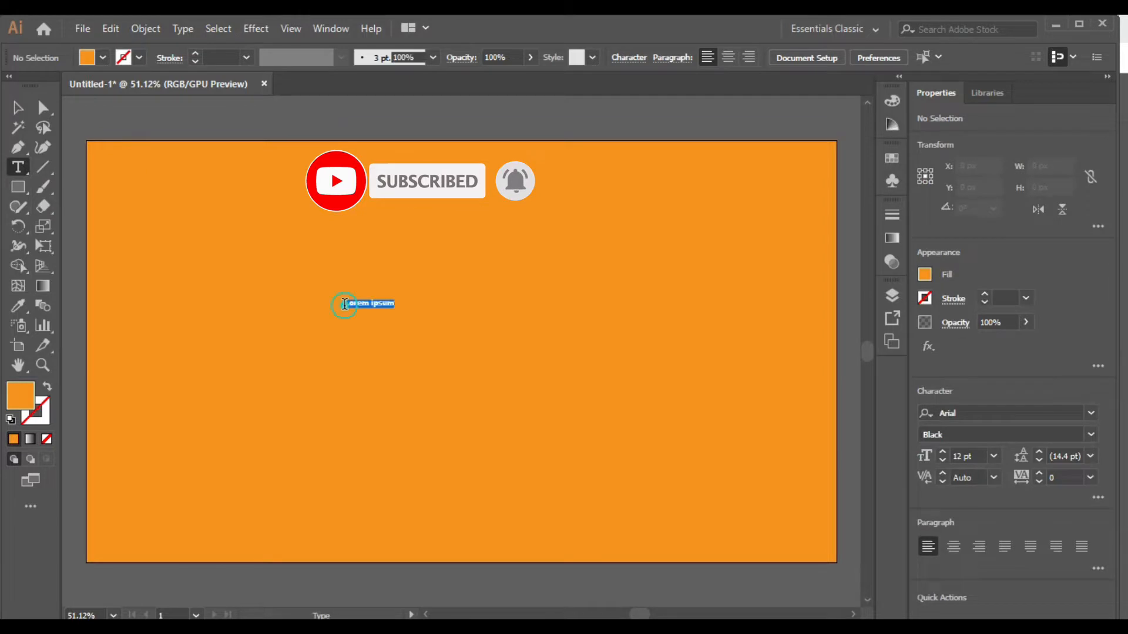
Enter the text "OUT" in Arial Black on the orange background.
type("M")
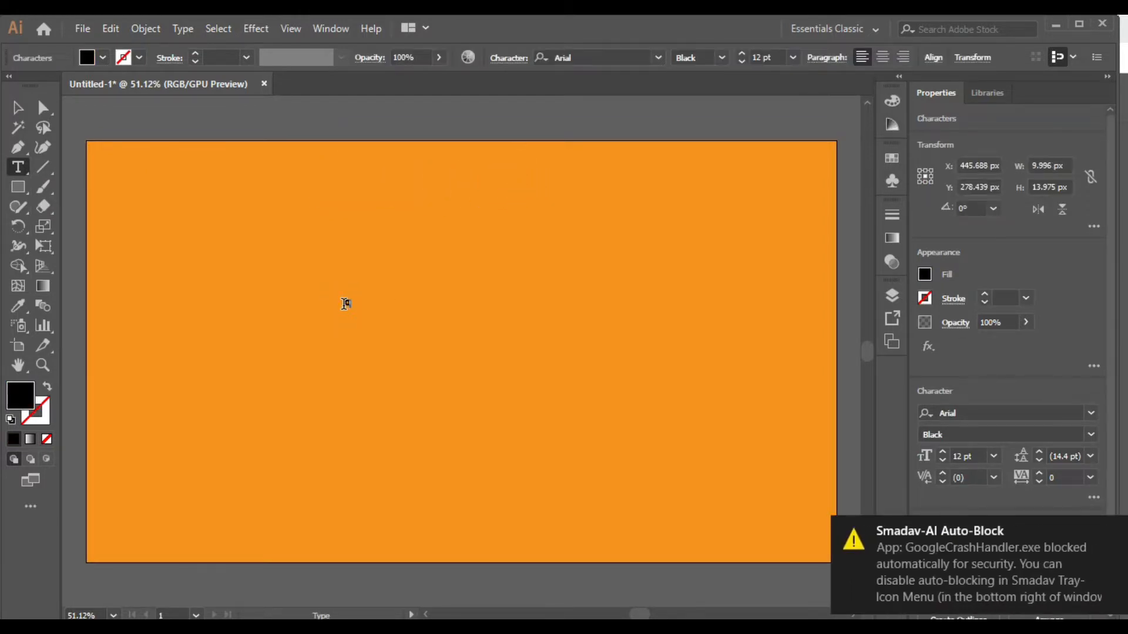
type("UT")
key("Escape")
Enlarge and stretch the OUT text to about 727 × 620 px and position it within the artboard.
left_click_drag(359, 307, 612, 522)
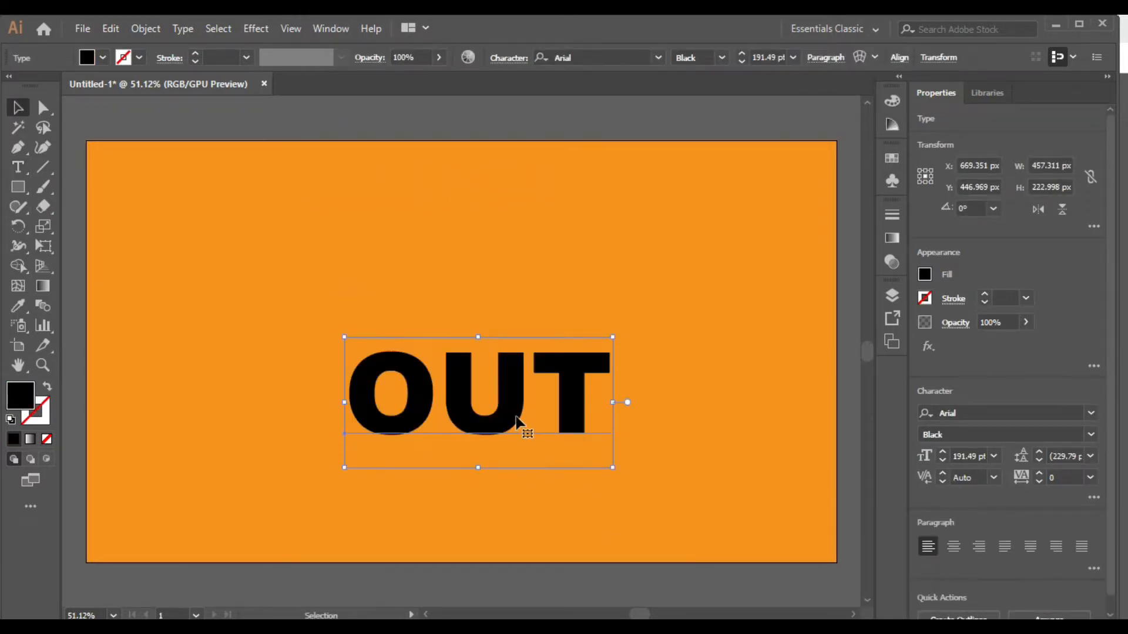
left_click_drag(516, 425, 443, 338)
left_click_drag(538, 380, 487, 384)
left_click_drag(457, 245, 457, 140)
left_click_drag(496, 317, 495, 353)
left_click_drag(456, 488, 456, 540)
mouse_move(599, 390)
left_mouse_down()
mouse_move(579, 385)
mouse_move(591, 378)
left_mouse_up()
left_click(581, 386)
left_click(607, 116)
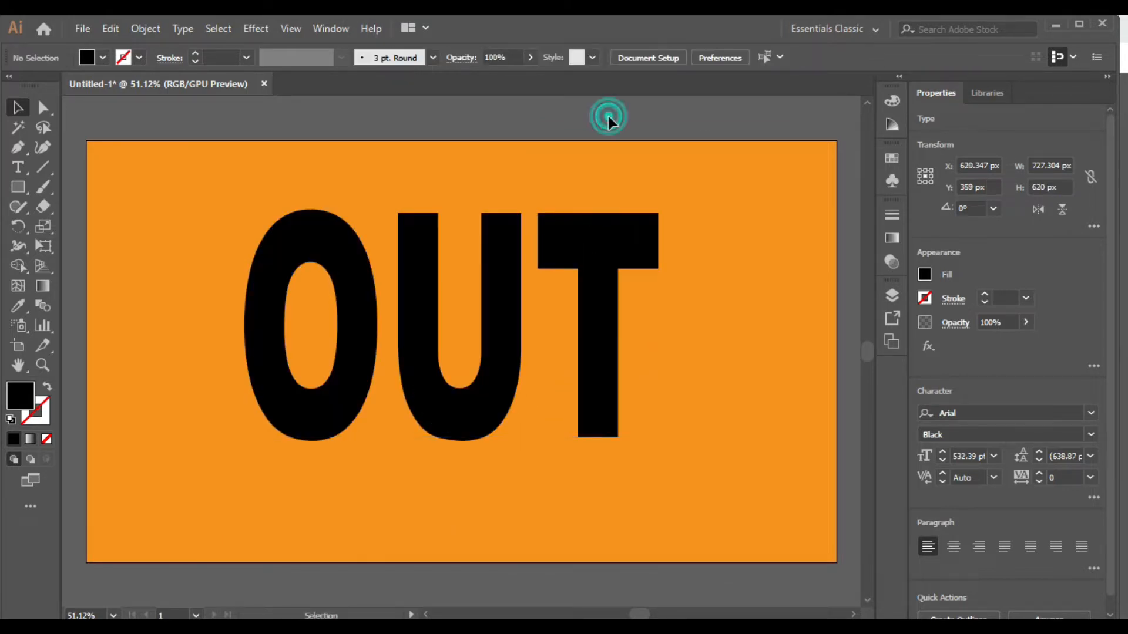
Expand the OUT text into editable letter shapes.
left_click(594, 390)
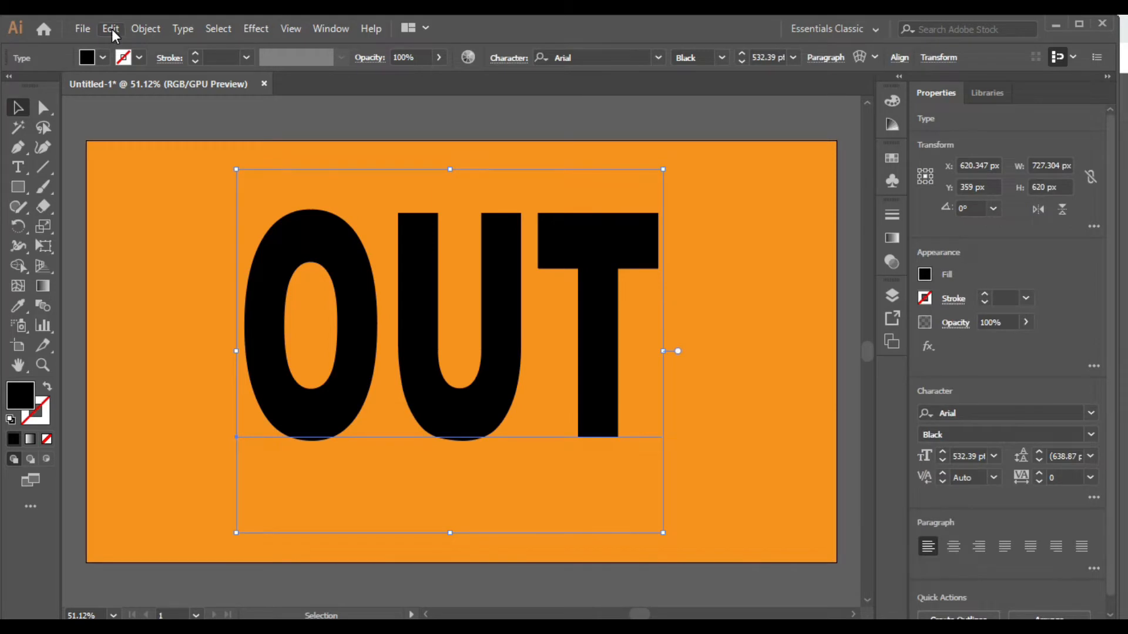
left_click(136, 32)
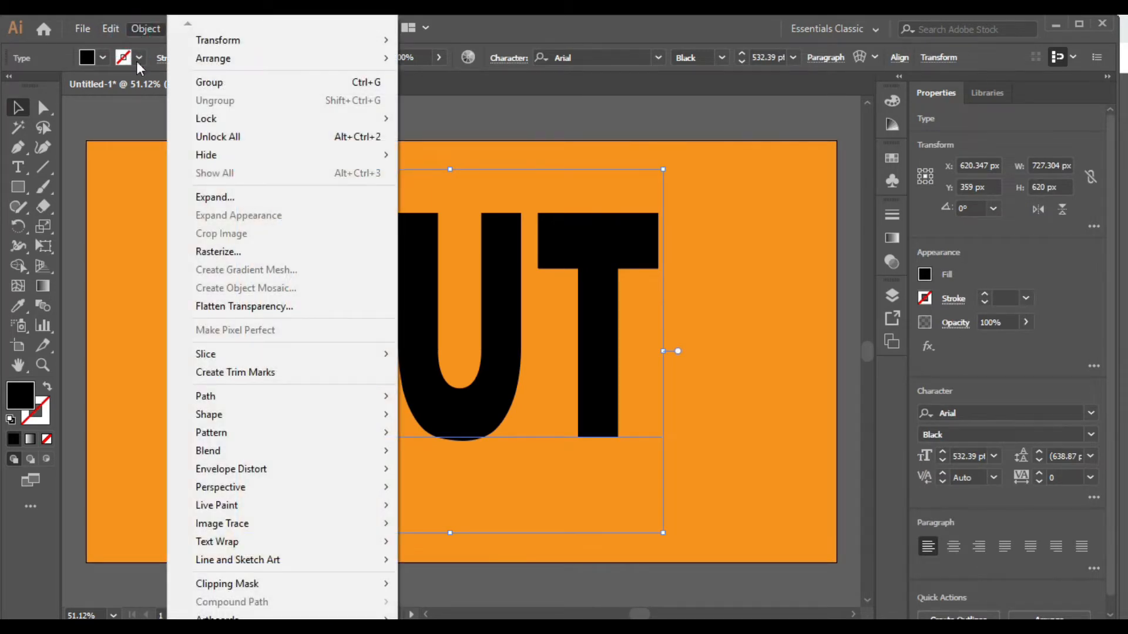
left_click(260, 199)
left_click(509, 418)
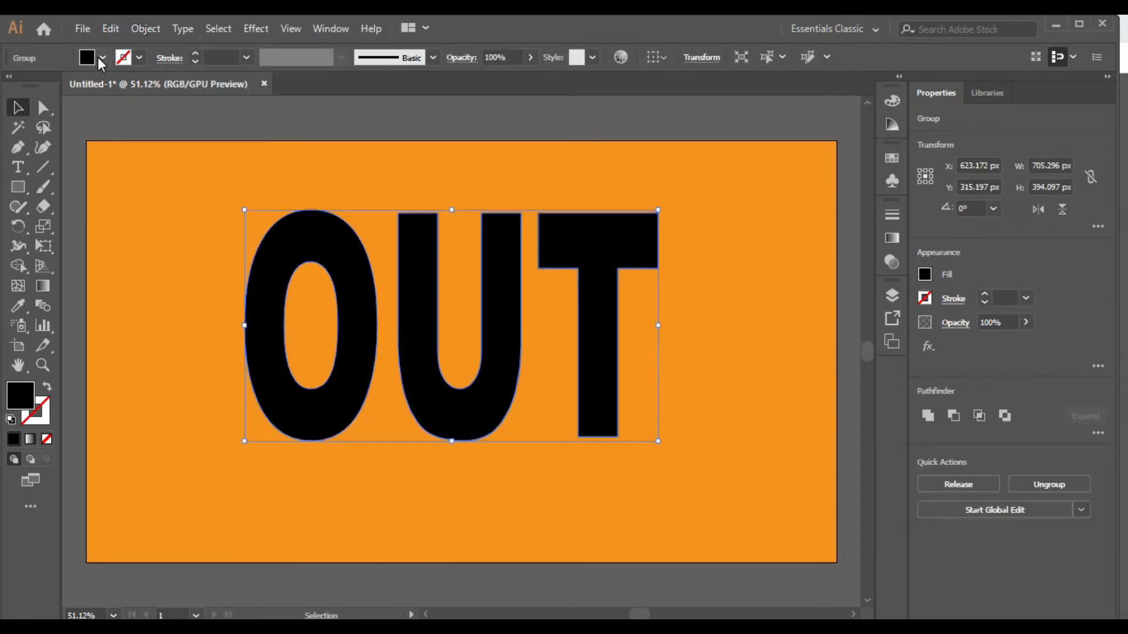
Fill the OUT letters with white and paste a copy of them in place.
left_click(98, 58)
left_click(34, 86)
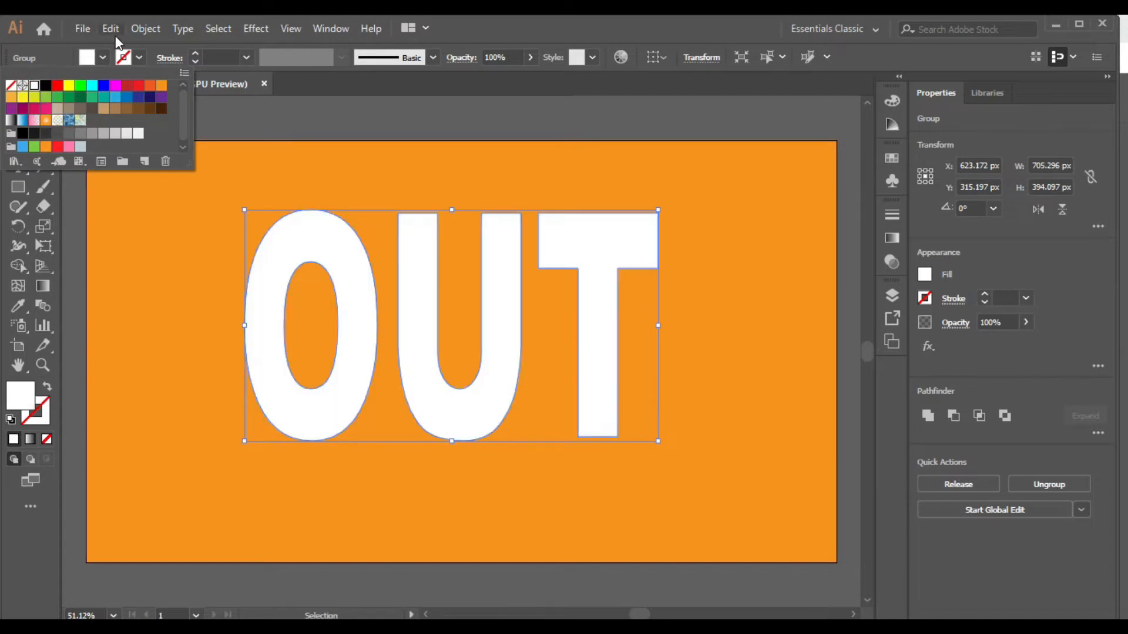
left_click(109, 28)
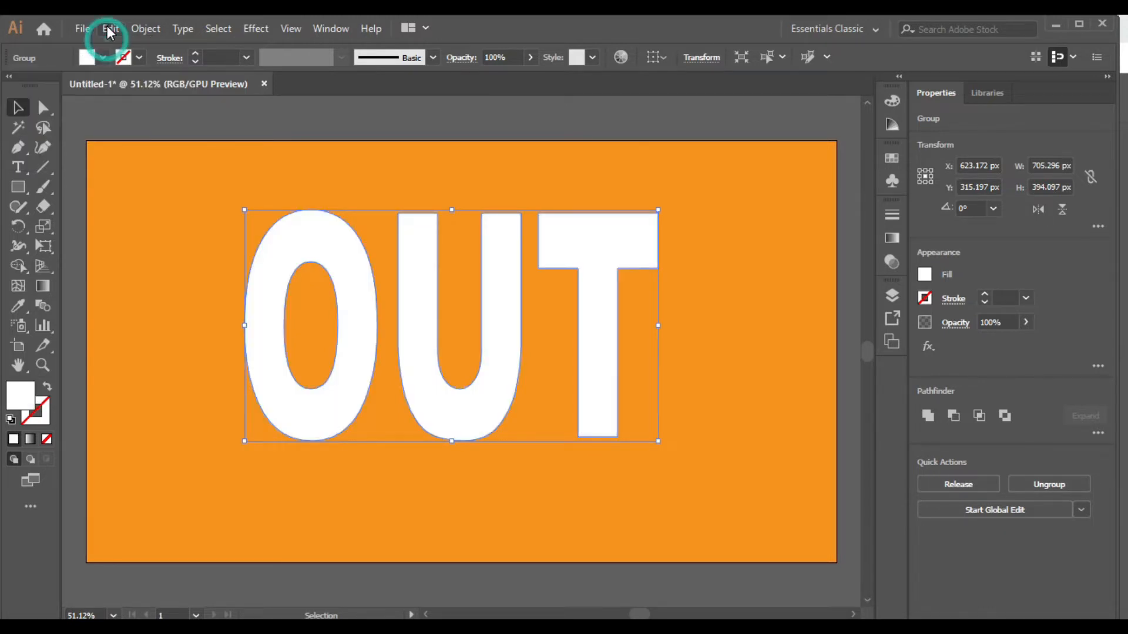
left_click(216, 113)
left_click(111, 29)
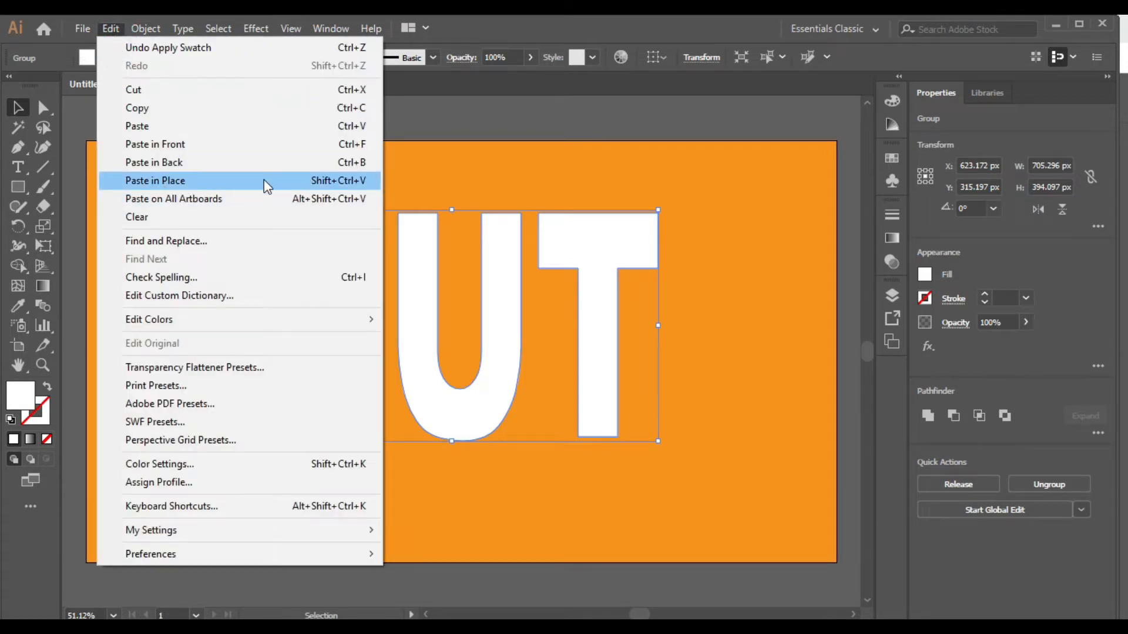
left_click(264, 181)
Fill the pasted front copy of the OUT letters with black.
left_click(103, 58)
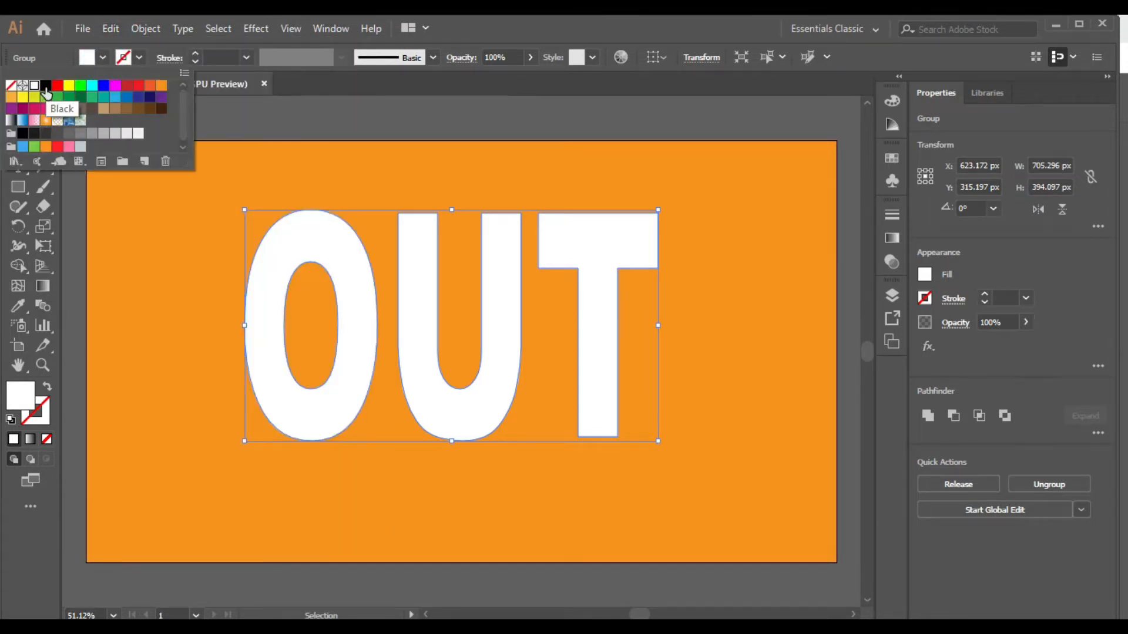
left_click(46, 94)
left_click(511, 114)
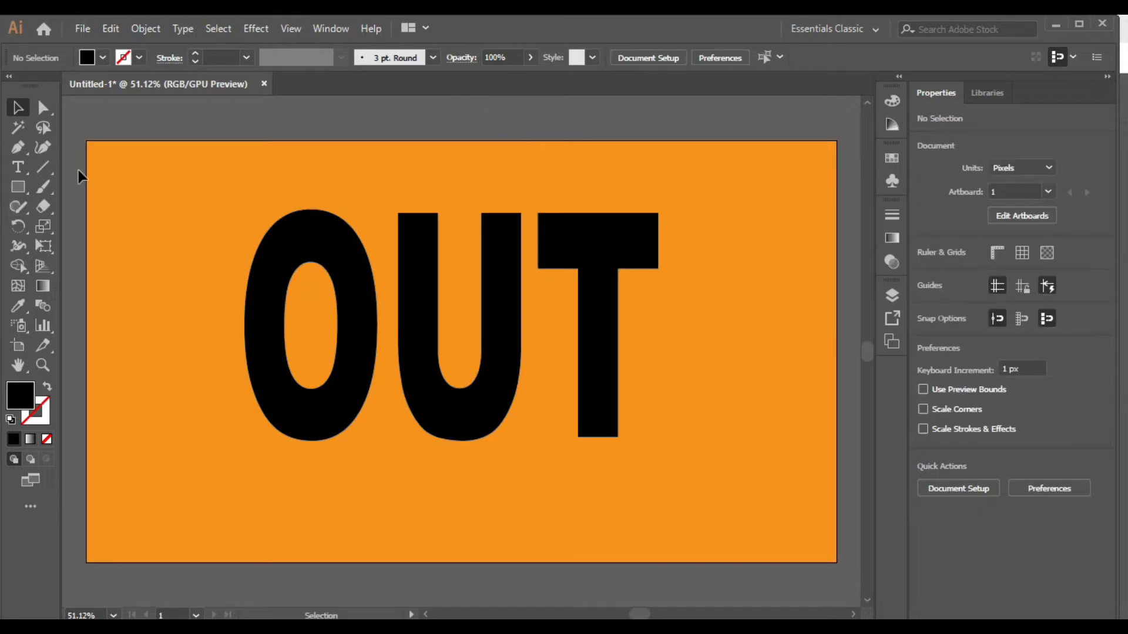
Draw a horizontal line about 849 px long across the letters and nudge it down to Y 313 px.
left_click(43, 168)
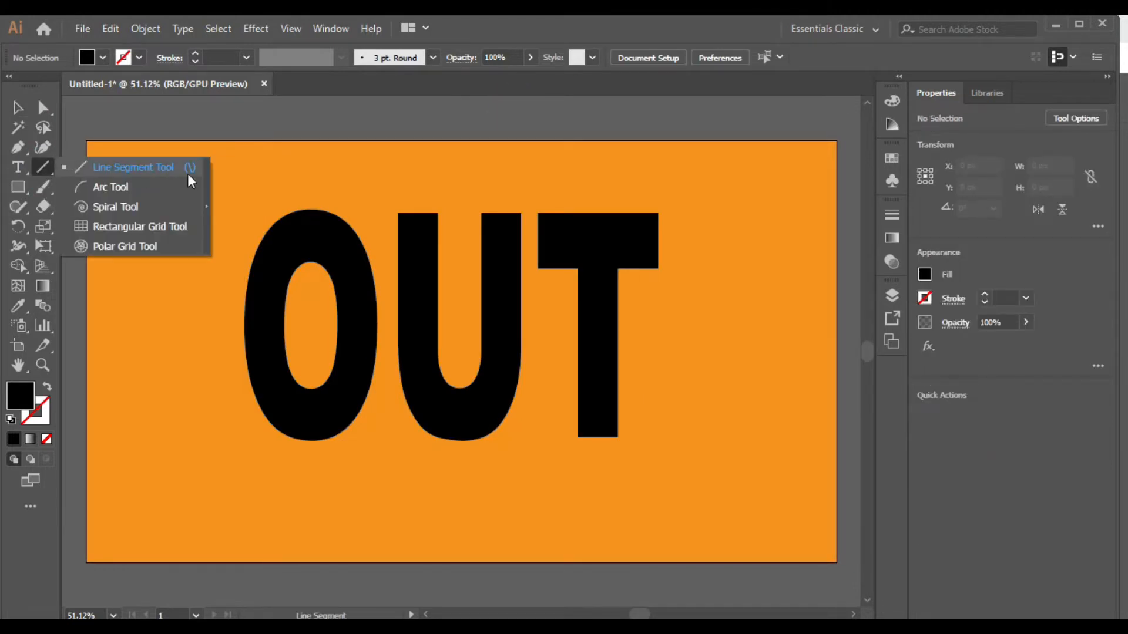
left_click(151, 168)
left_click_drag(195, 313, 694, 313)
key("Down")
key("Down")
key("Down")
key("Down")
key("Down")
key("Down")
key("Down")
key("Down")
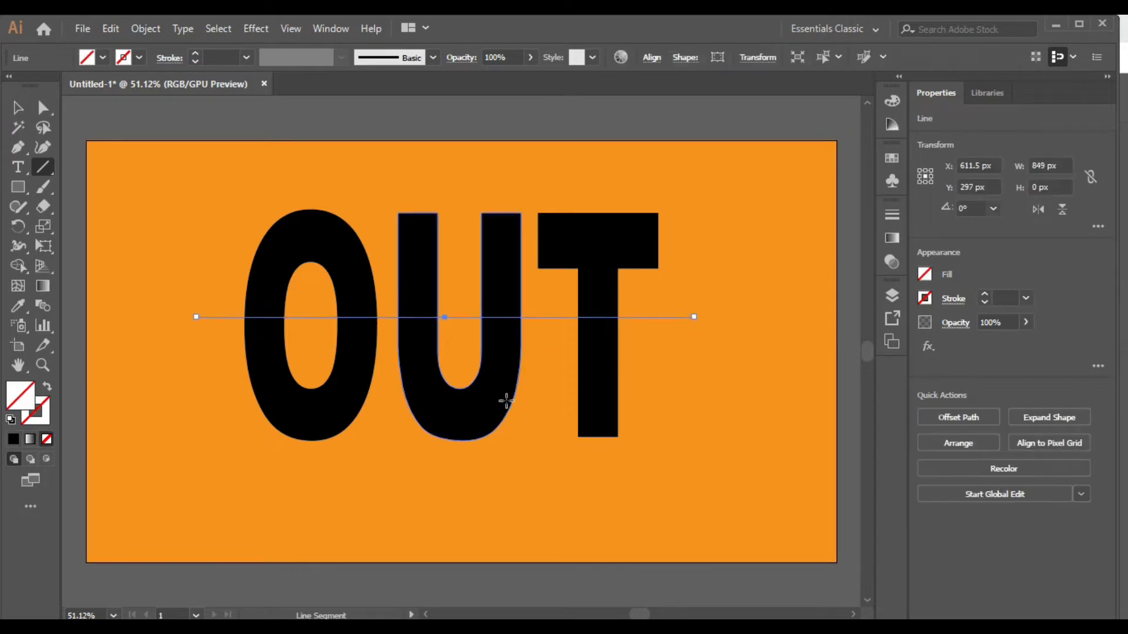
key("Down")
key("Down")
key("Down")
key("Down")
key("Down")
key("Down")
key("Down")
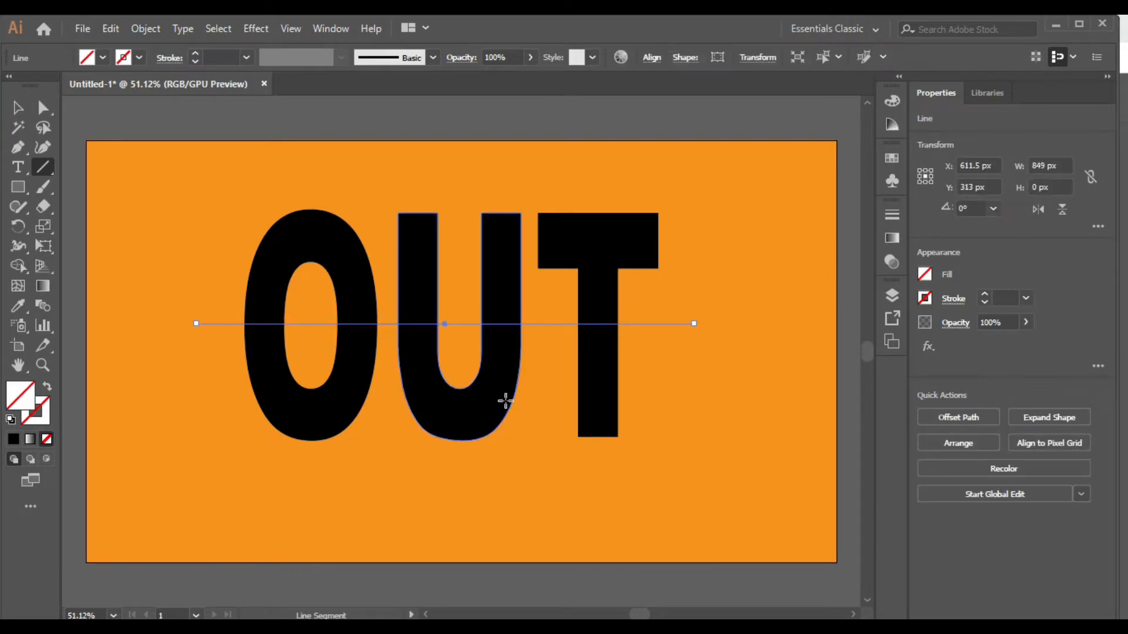
Split the black letters along the horizontal line with the Pathfinder Divide operation.
key("v")
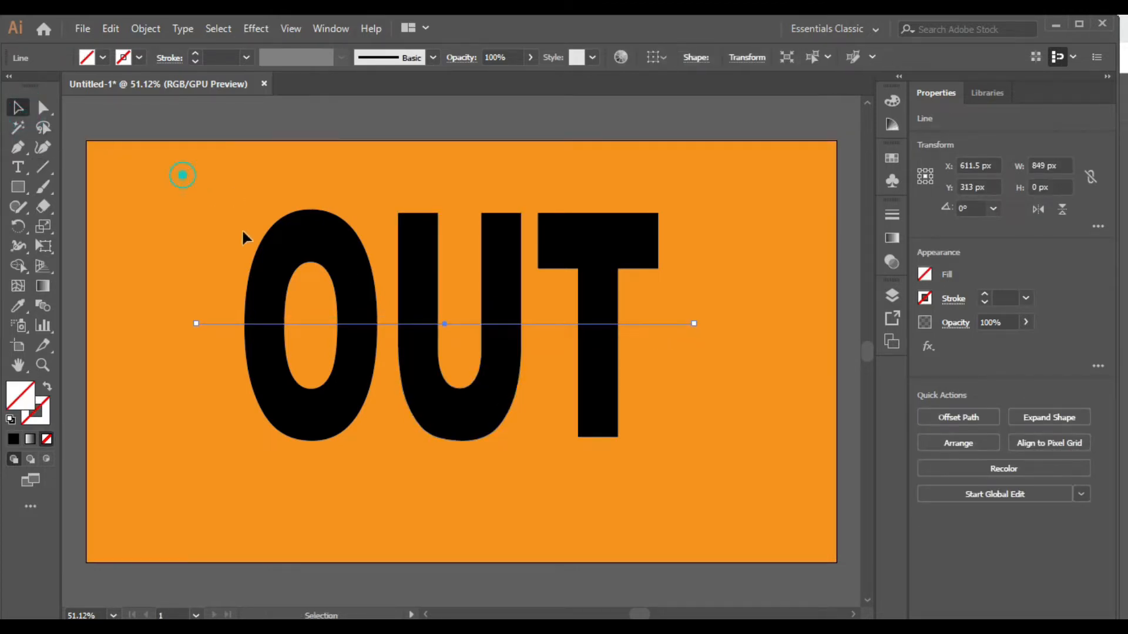
left_click_drag(242, 233, 698, 494)
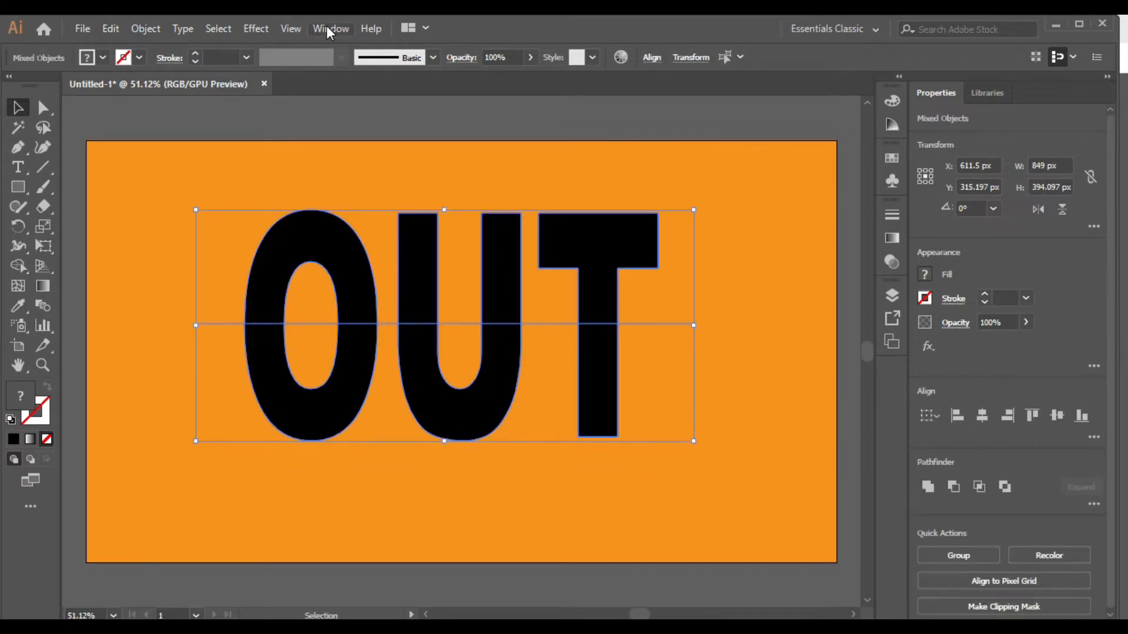
left_click(327, 28)
left_click(478, 608)
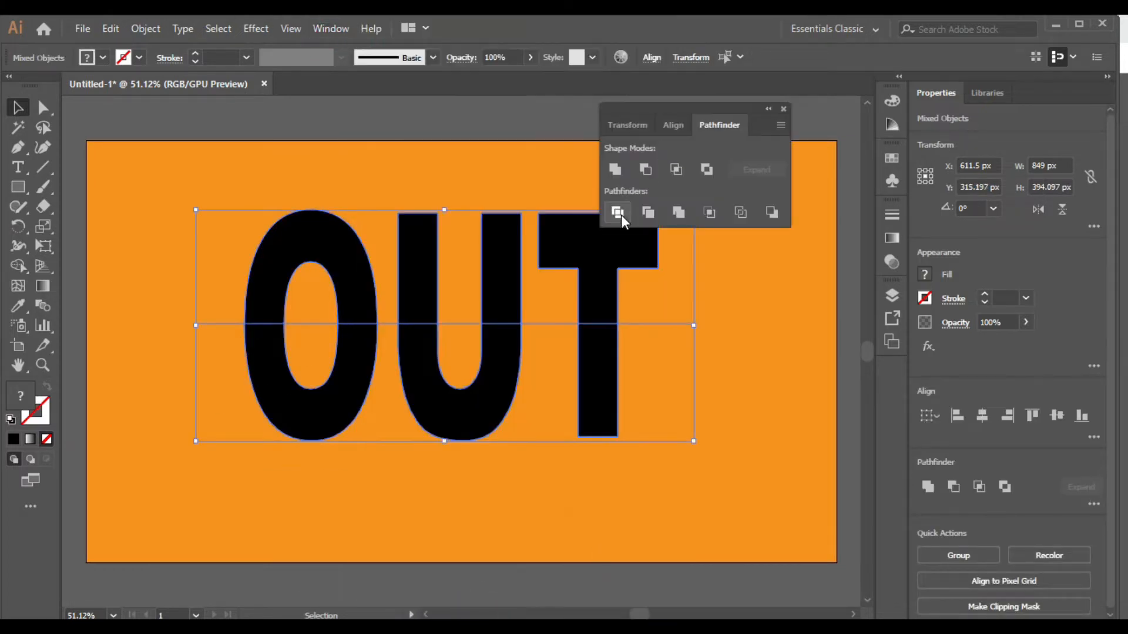
left_click(616, 212)
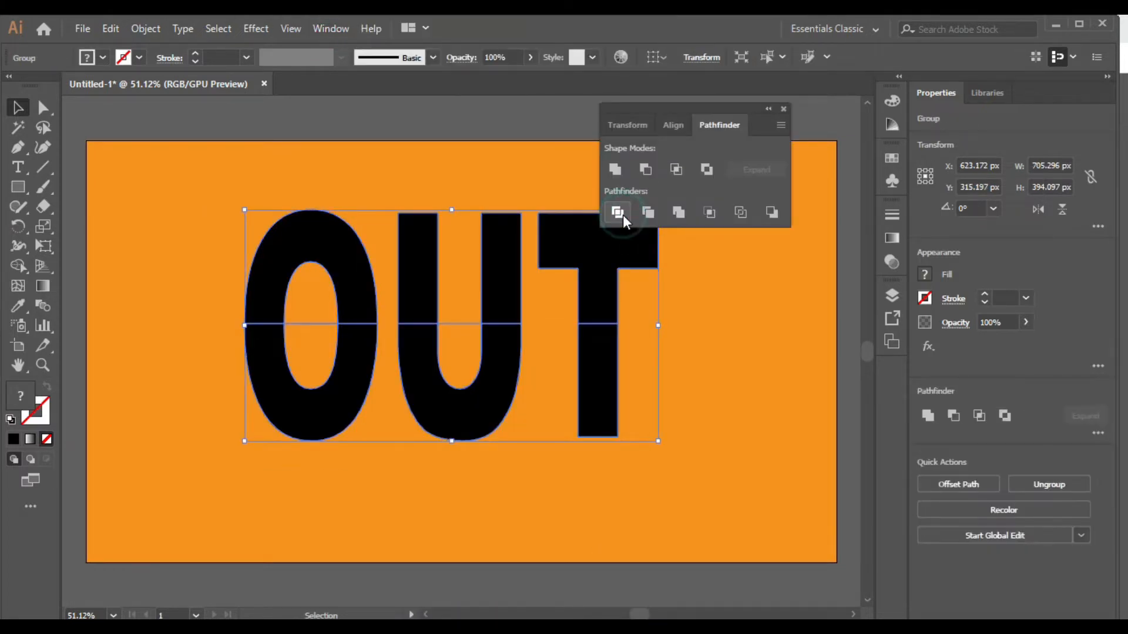
left_click(782, 108)
Ungroup the divided letter pieces and clear the selection.
right_click(362, 236)
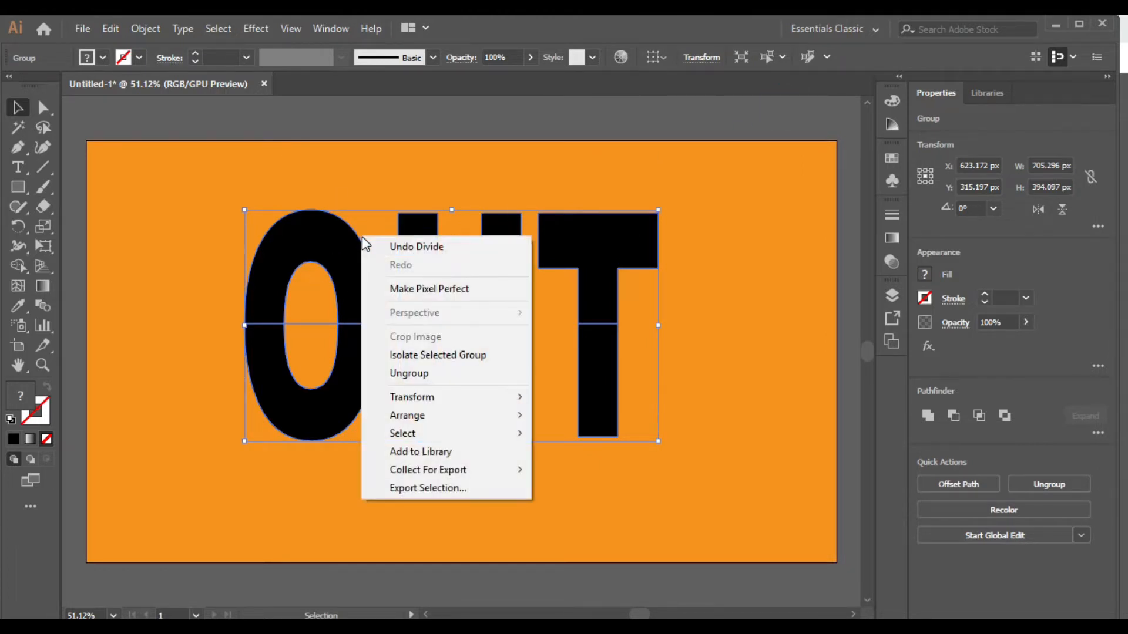
left_click(400, 374)
left_click(565, 101)
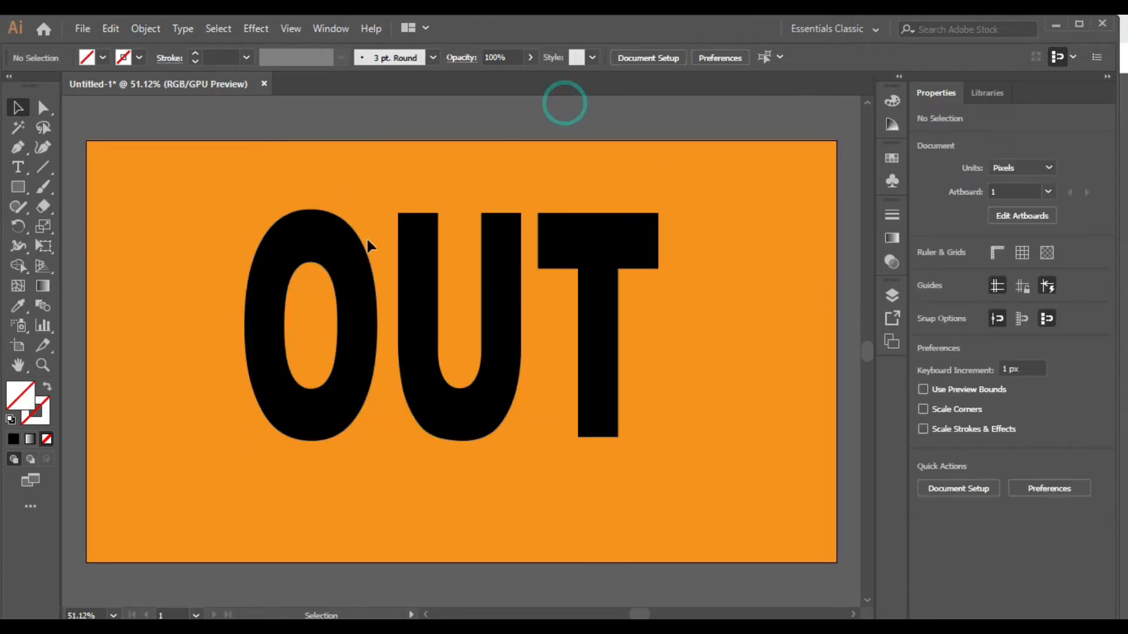
Group the upper halves of the black O, U and T.
left_click(335, 252)
left_click(415, 295, "shift")
left_click(579, 259, "shift")
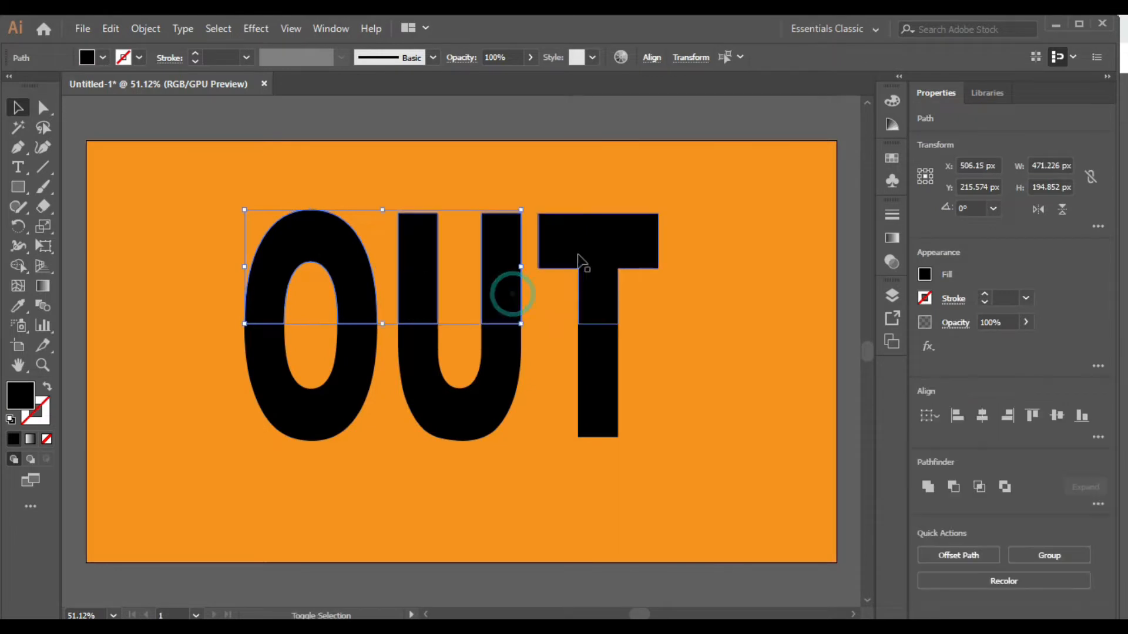
right_click(574, 255)
left_click(632, 355)
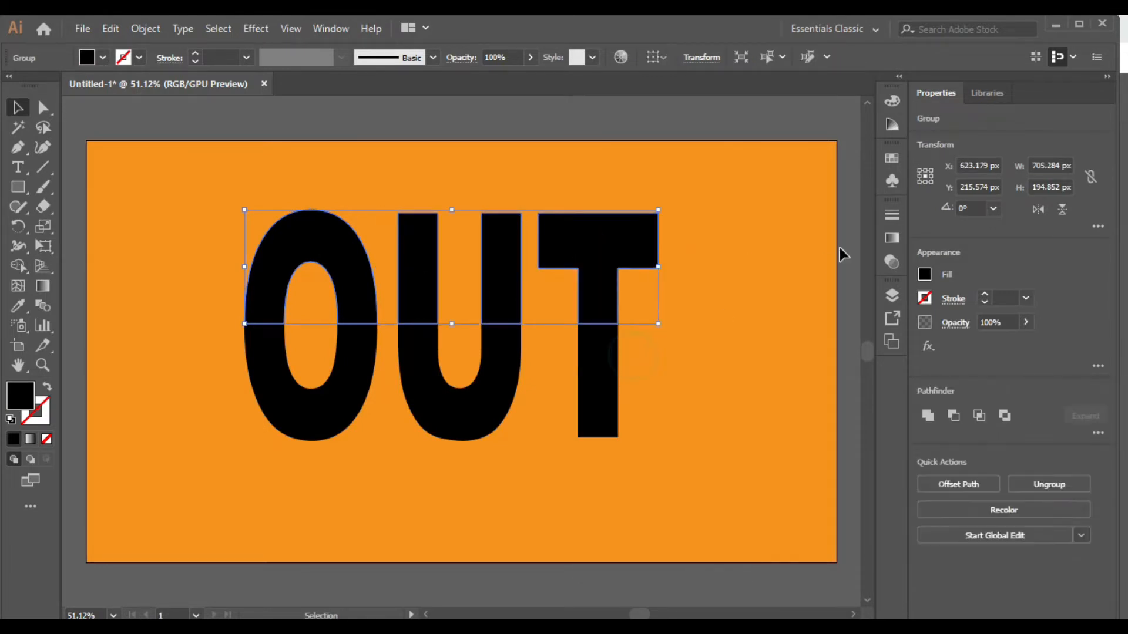
left_click(842, 250)
Group the lower halves of the black O, U and T.
left_click(589, 369)
left_click(501, 395, "shift")
right_click(335, 385)
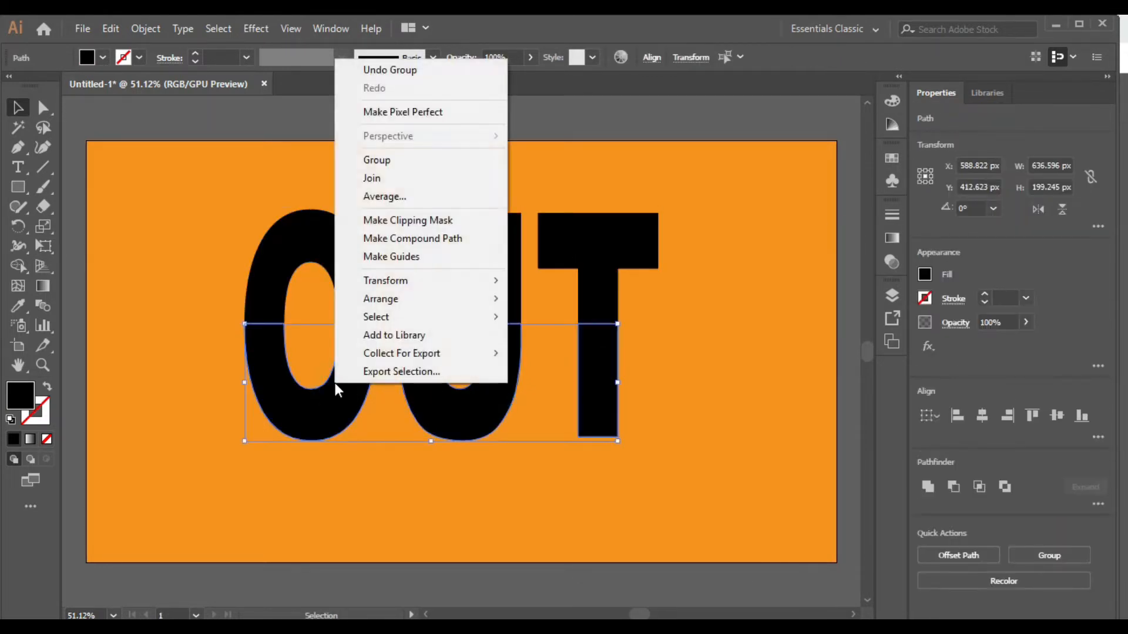
left_click(315, 403, "shift")
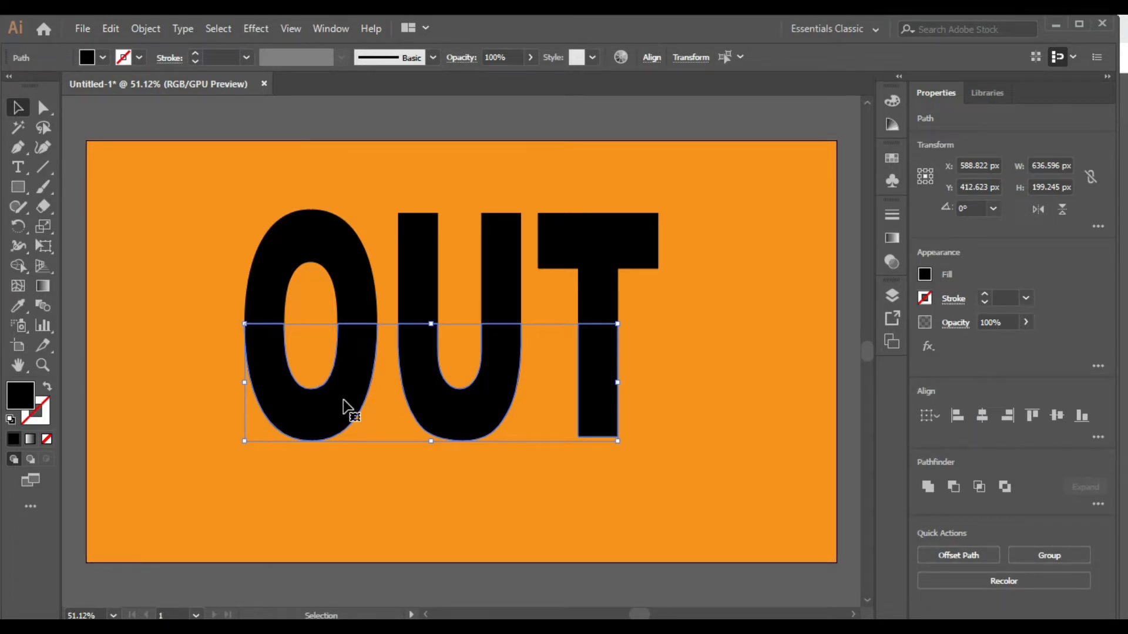
right_click(344, 399)
mouse_move(419, 320)
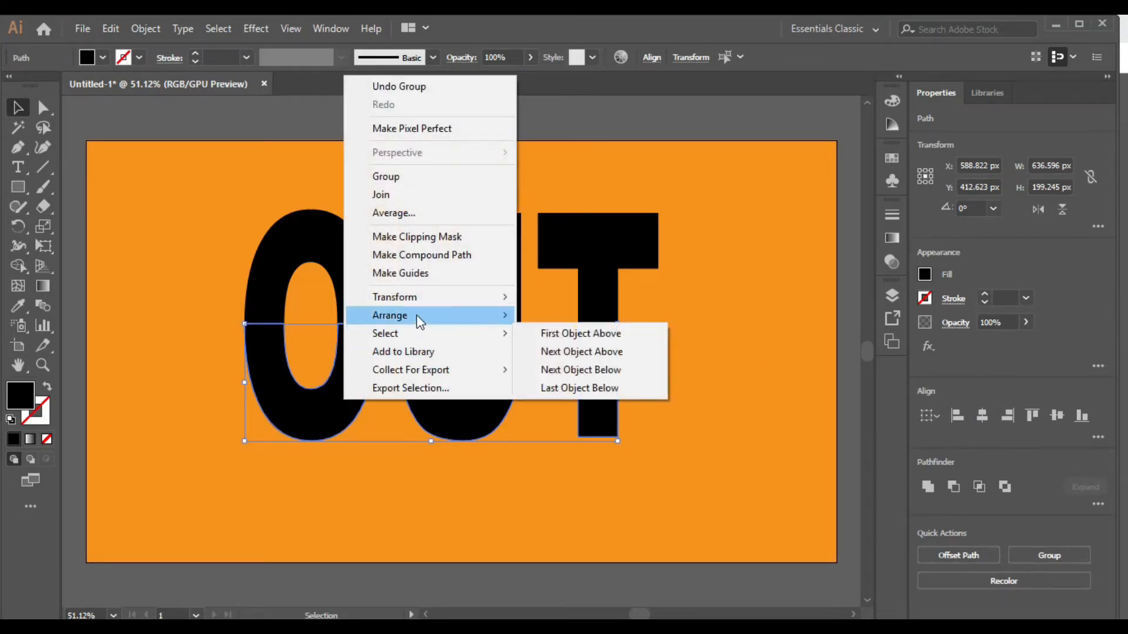
left_click(415, 176)
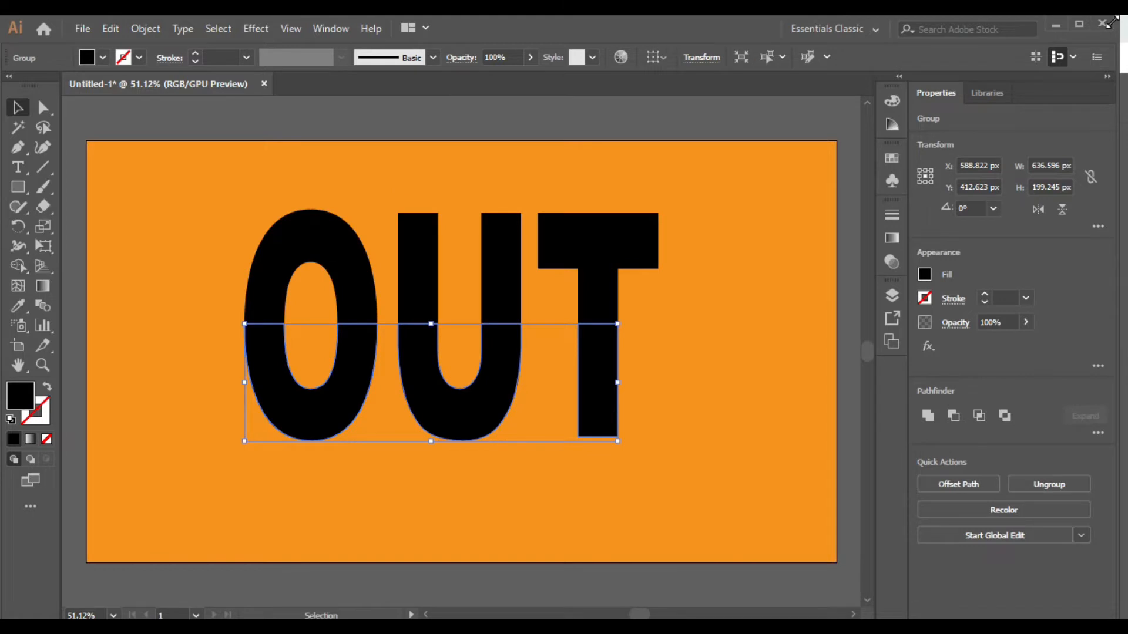
left_click(775, 471)
Shear the upper half group with Free Transform, shifting its lower edge right and slightly down, to about 578 × 181 px overall.
left_click(283, 244)
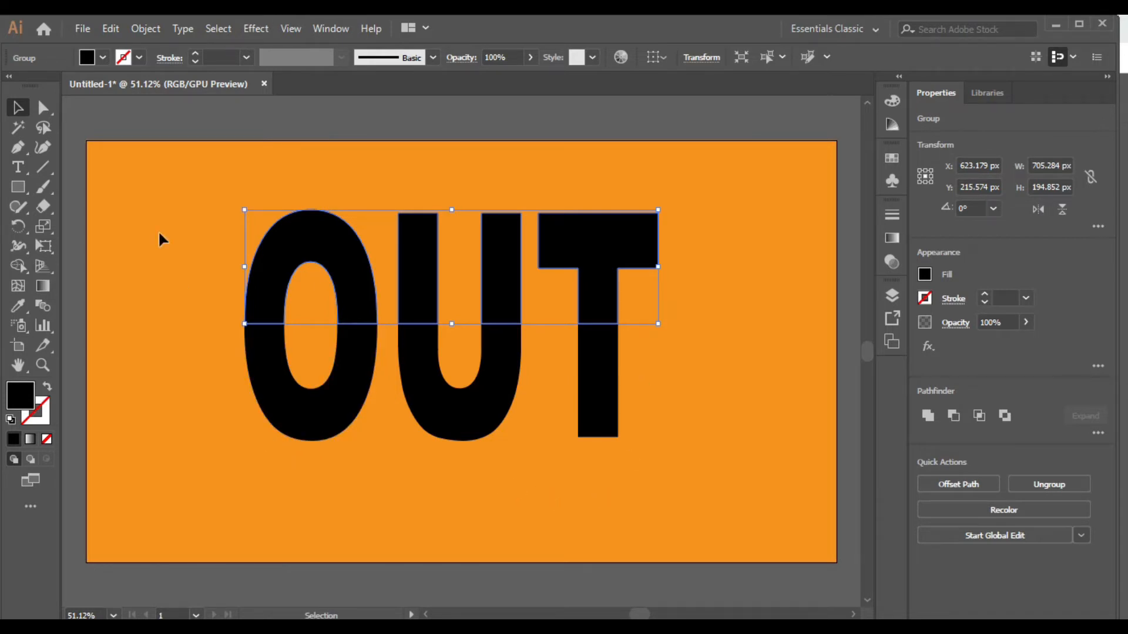
left_click(49, 244)
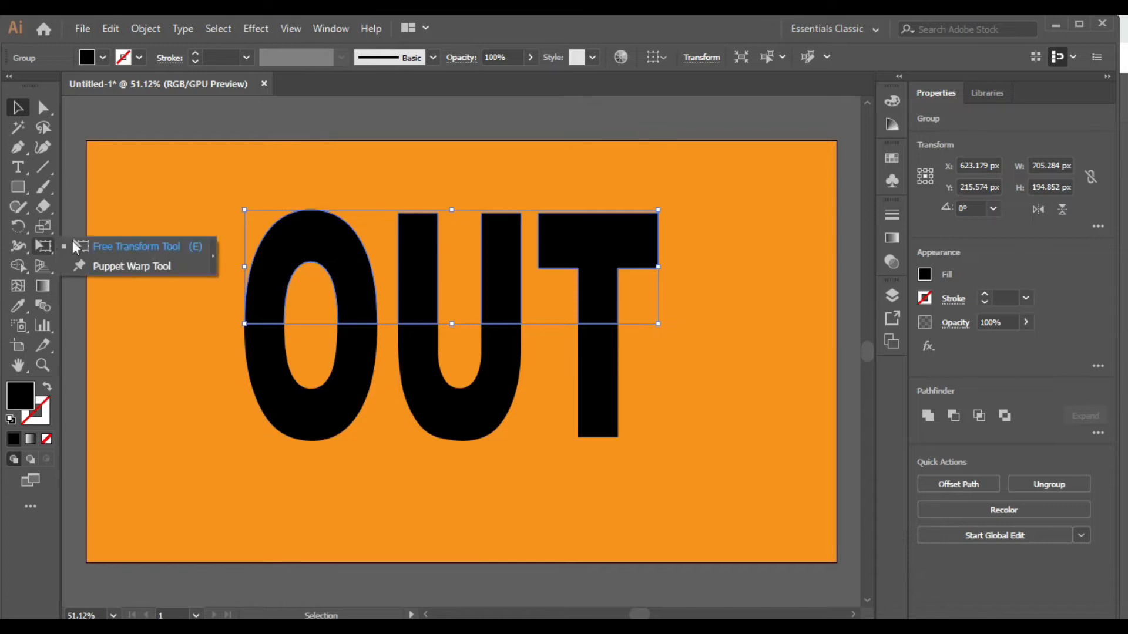
left_click(168, 249)
left_click(119, 197)
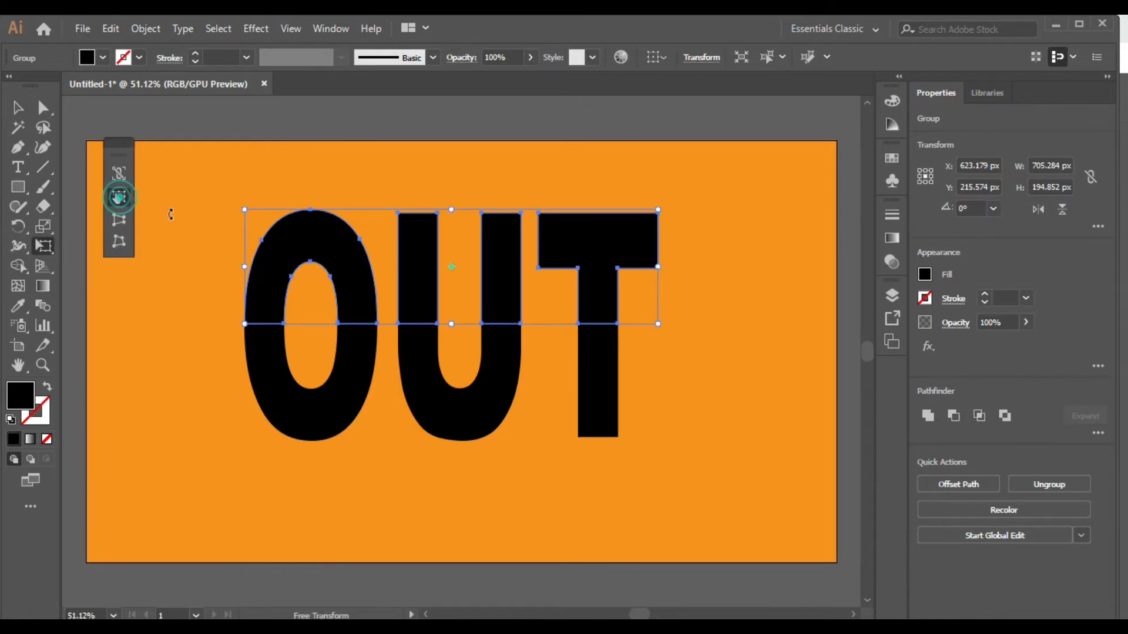
key("ctrl+plus")
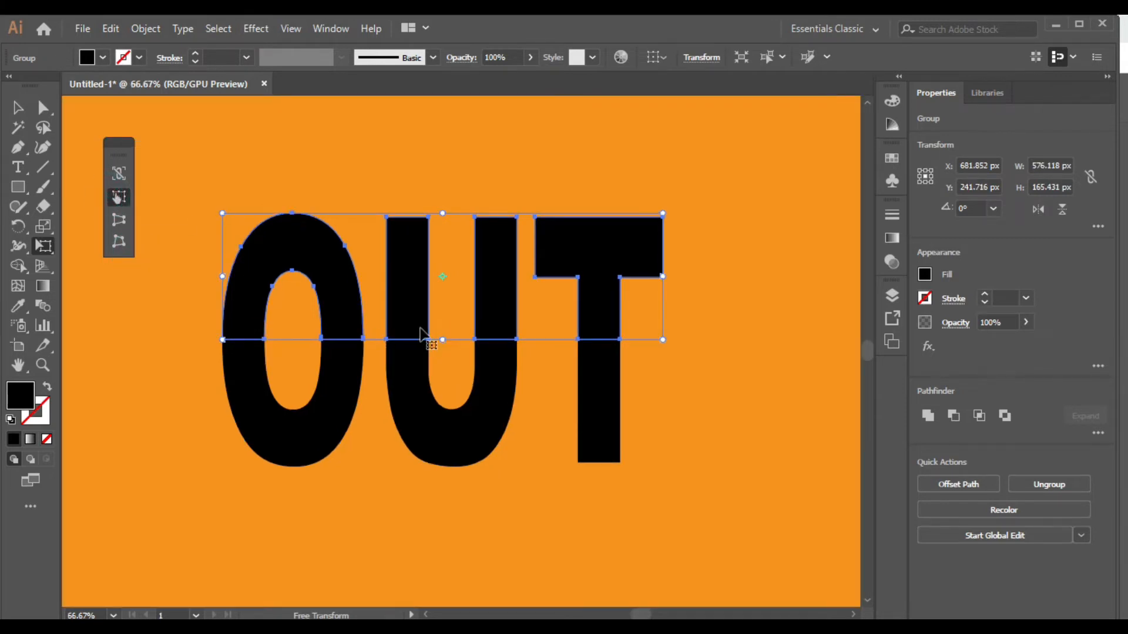
left_click_drag(445, 339, 515, 354)
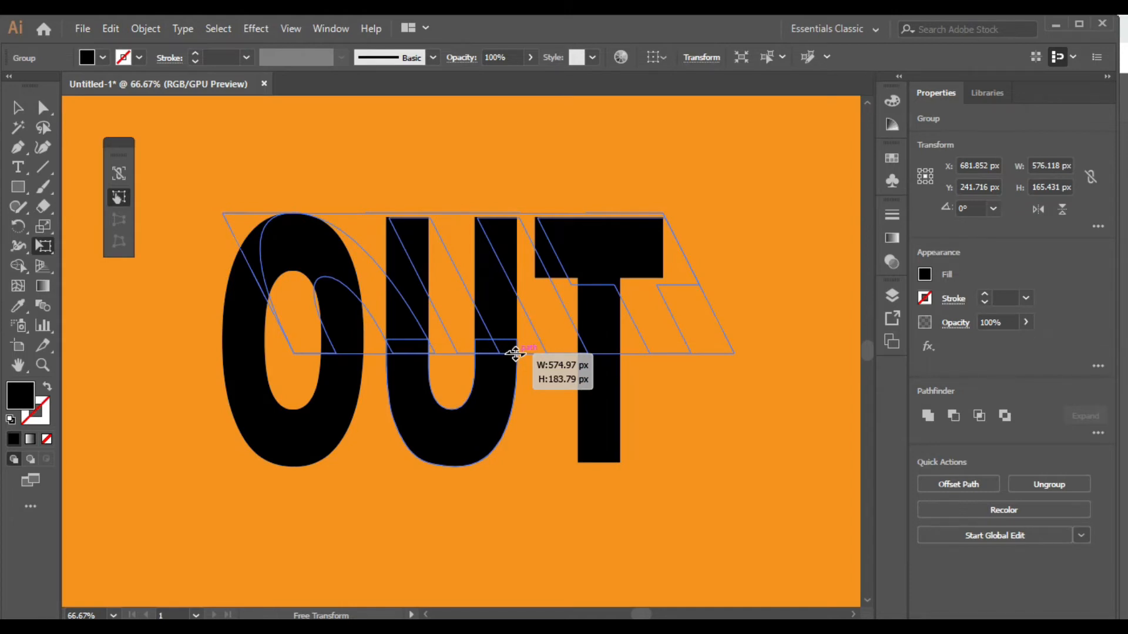
left_click_drag(516, 354, 514, 355)
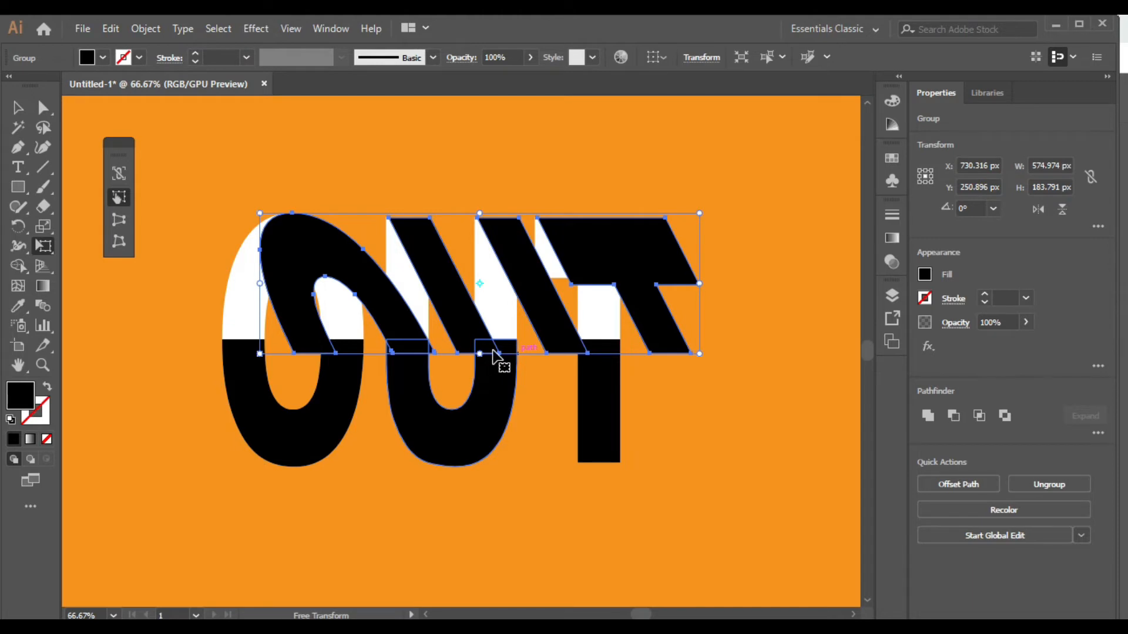
left_click_drag(480, 355, 488, 356)
left_click(17, 108)
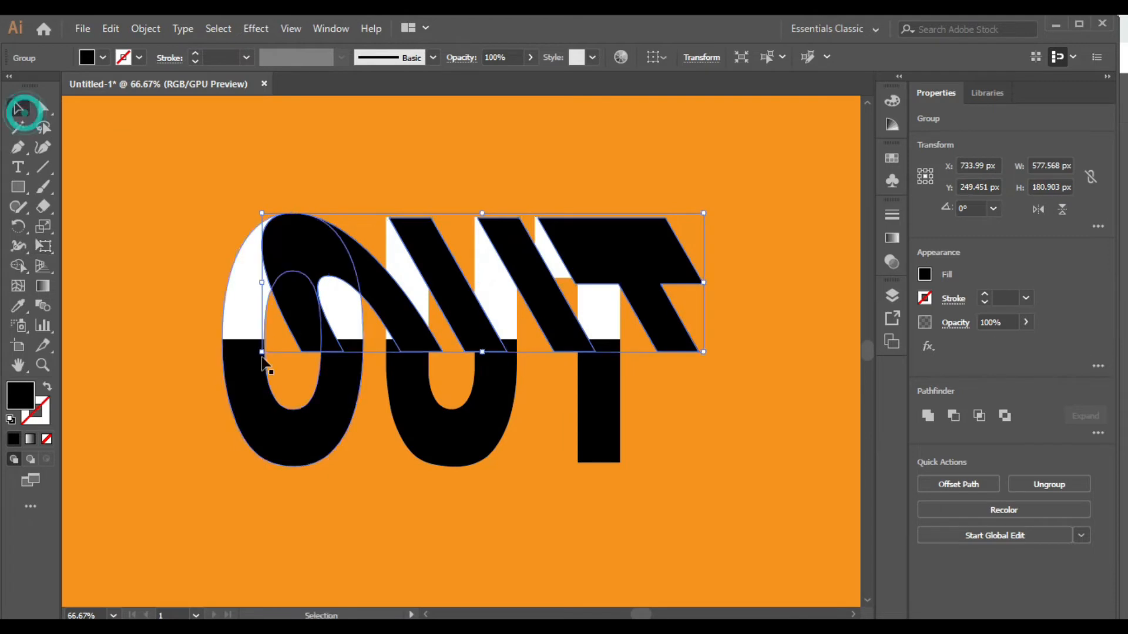
left_click(626, 456)
Shear the lower half group with Free Transform, shifting its upper edge right to meet the upper halves, about 573 × 152 px overall.
left_click(586, 438)
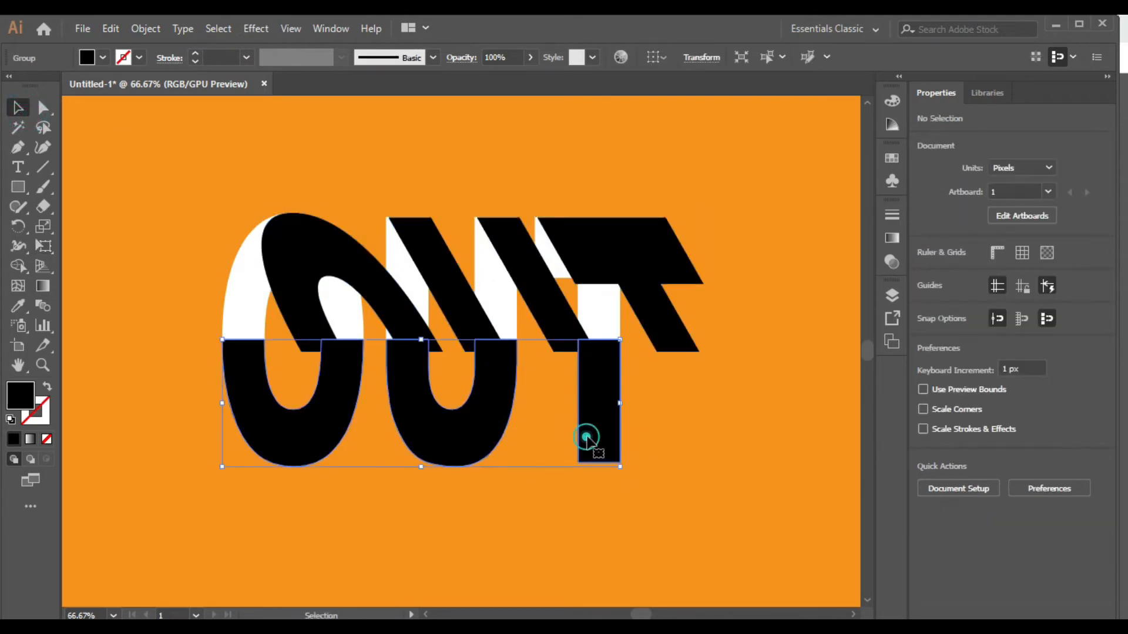
left_click(42, 252)
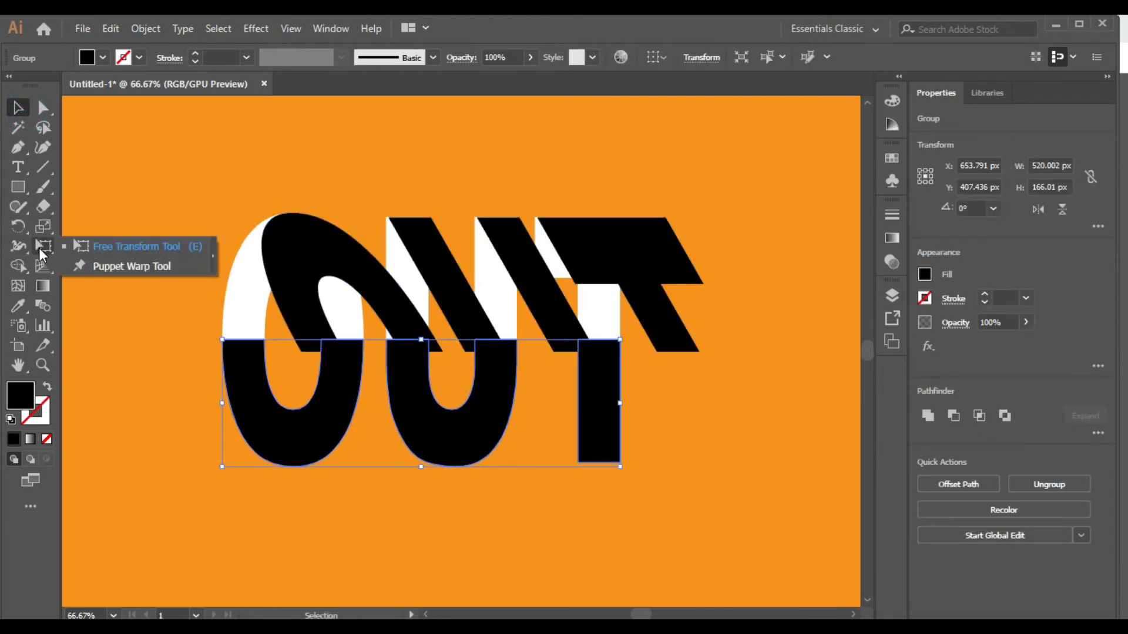
left_click(129, 246)
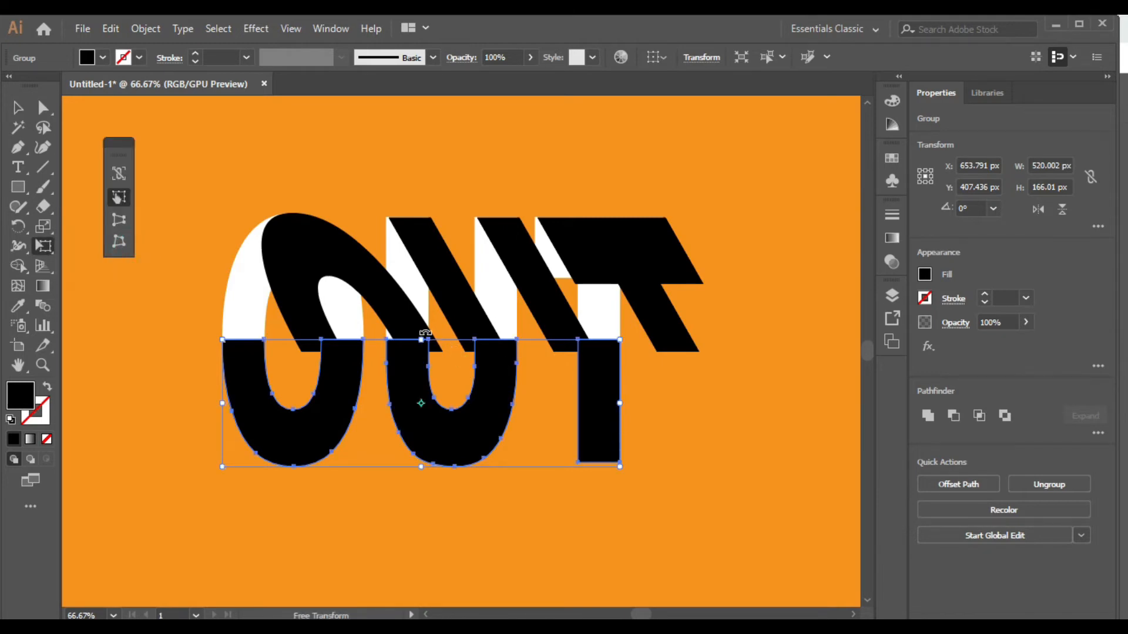
left_click_drag(422, 338, 504, 349)
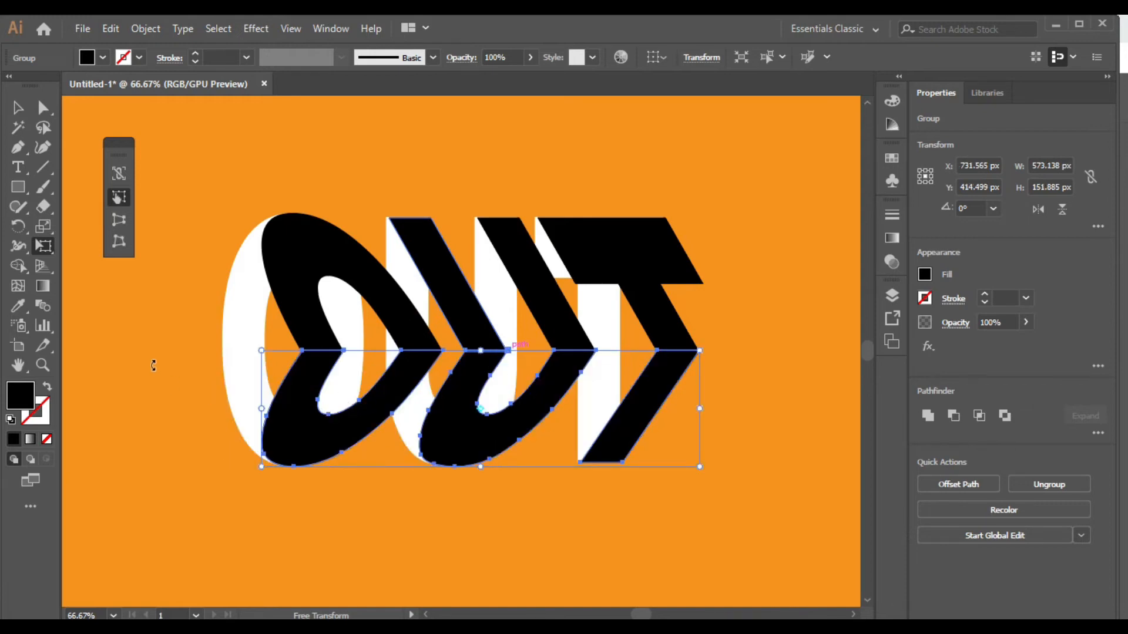
left_click(20, 109)
left_click(586, 165)
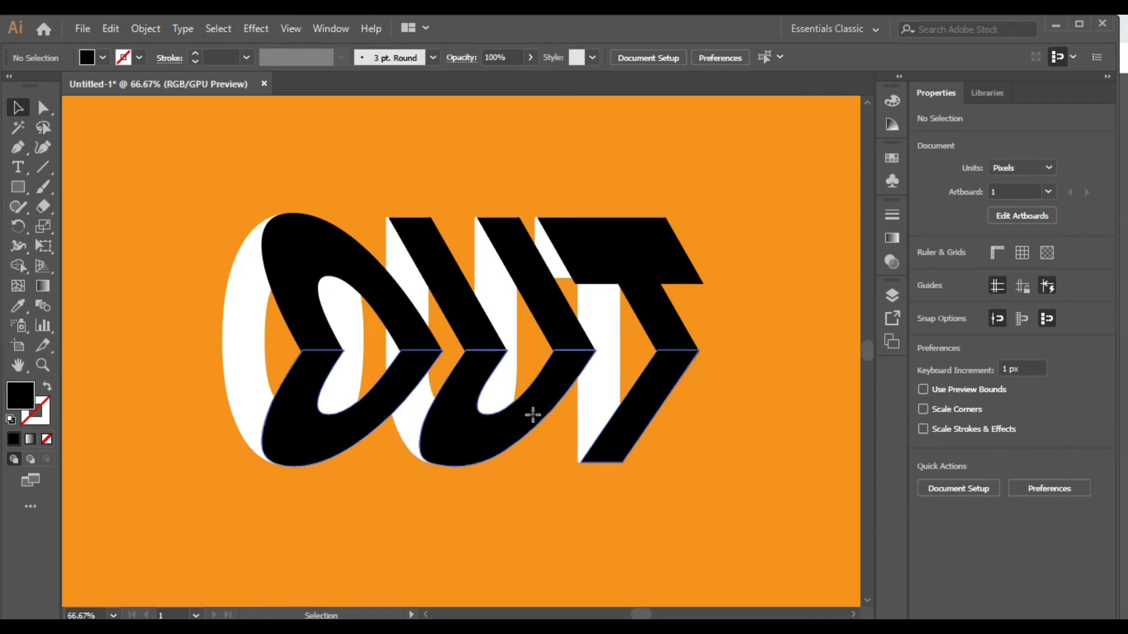
Nudge the sheared lower half group down by 1 px and clear the selection.
left_click(613, 461)
key("Down")
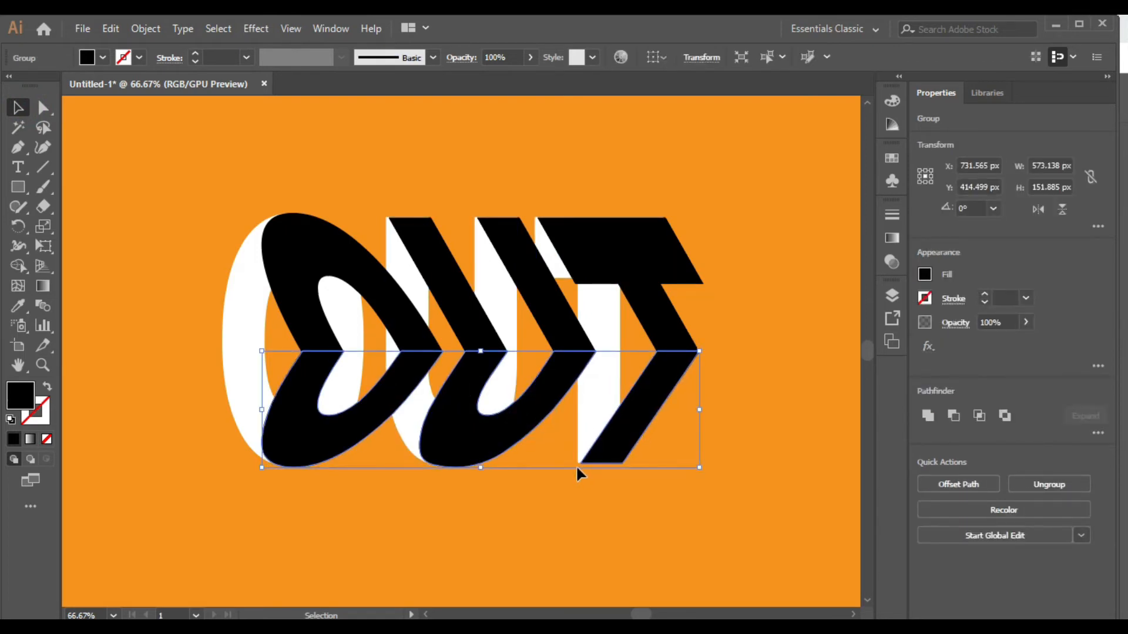
left_click(832, 455)
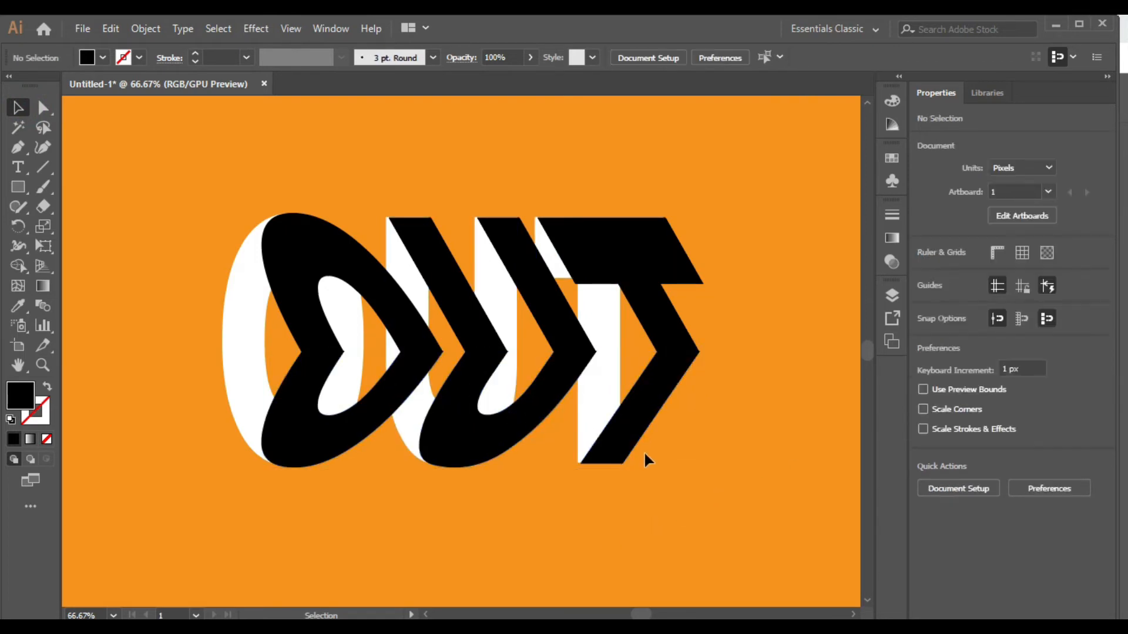
Fine-tune the upper half group's lower edge with Free Transform to about 578 × 183 px overall, closing the seam with the lower halves.
left_click(649, 319)
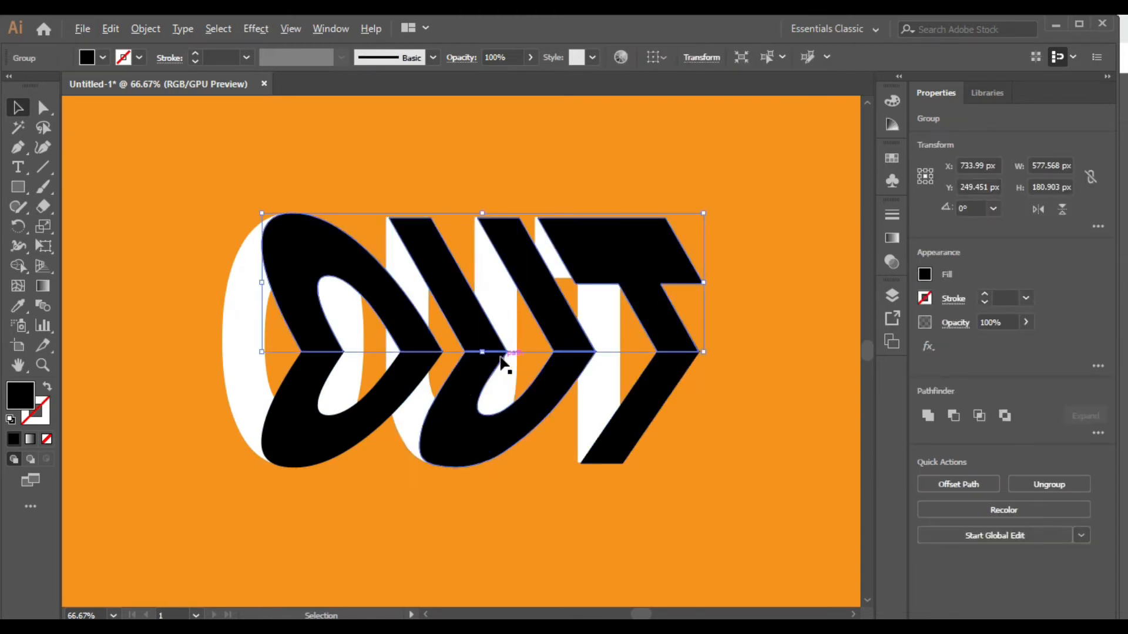
scroll(504, 360, "up", 1)
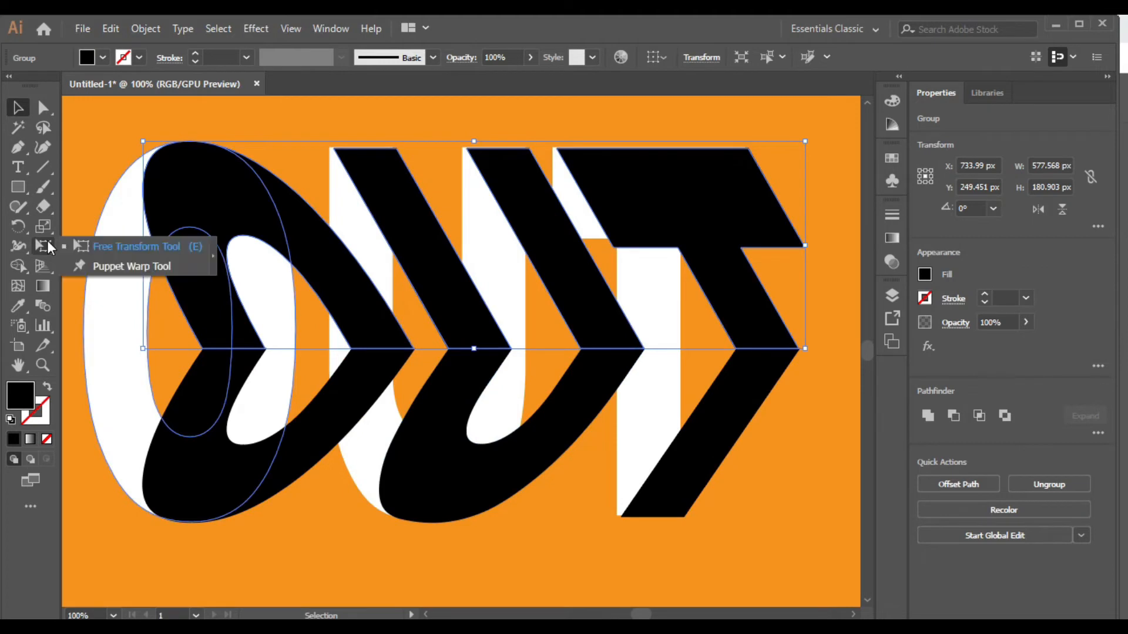
left_click(52, 245)
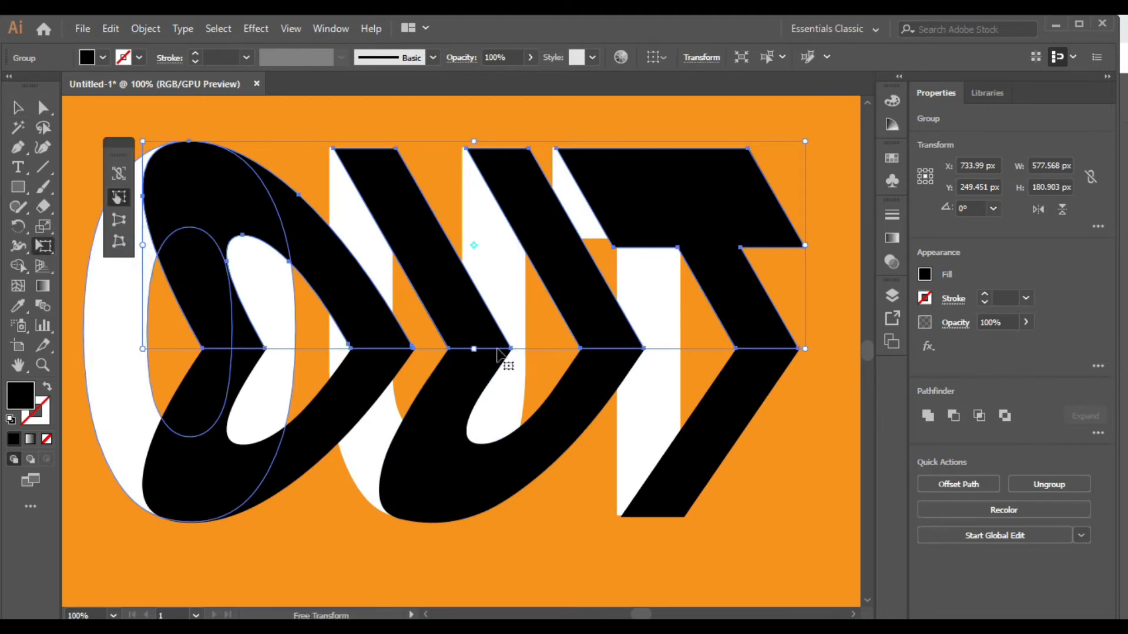
left_click(118, 197)
left_click_drag(475, 348, 469, 349)
left_click(11, 113)
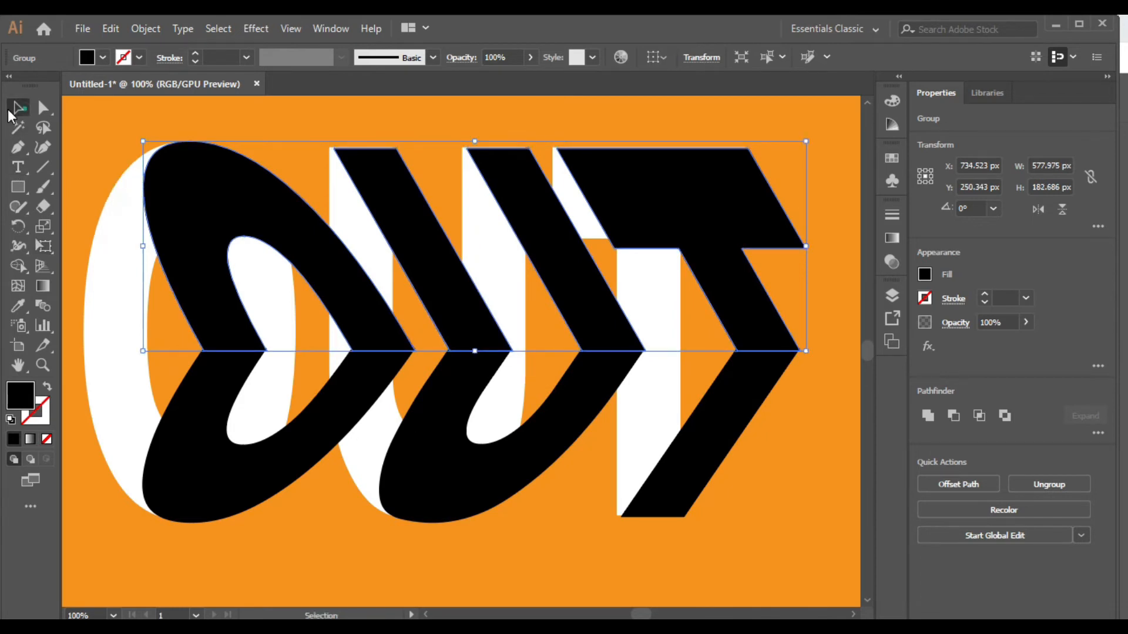
left_click(621, 565)
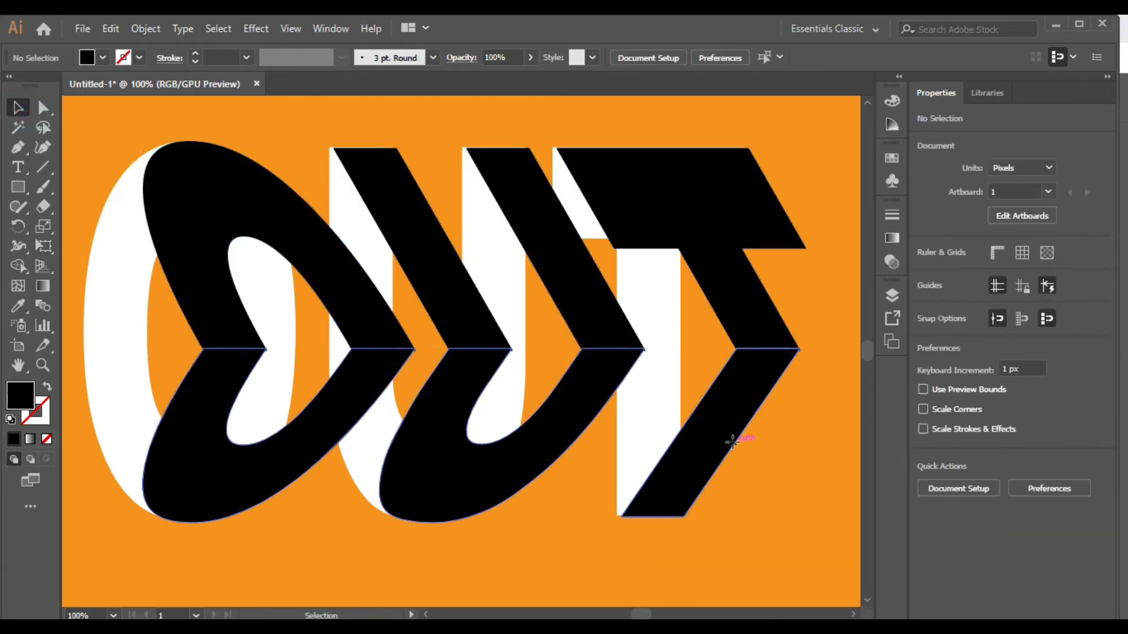
Nudge the lower half group left to about X 728.6 px.
left_click(731, 442)
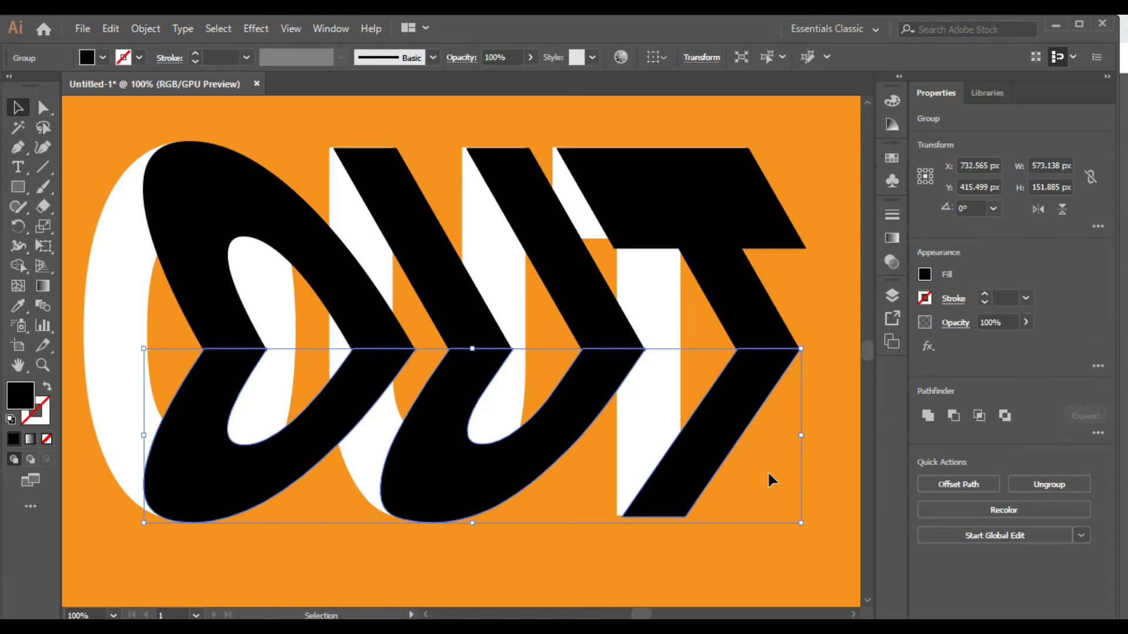
key("Left")
key("Left")
key("Left")
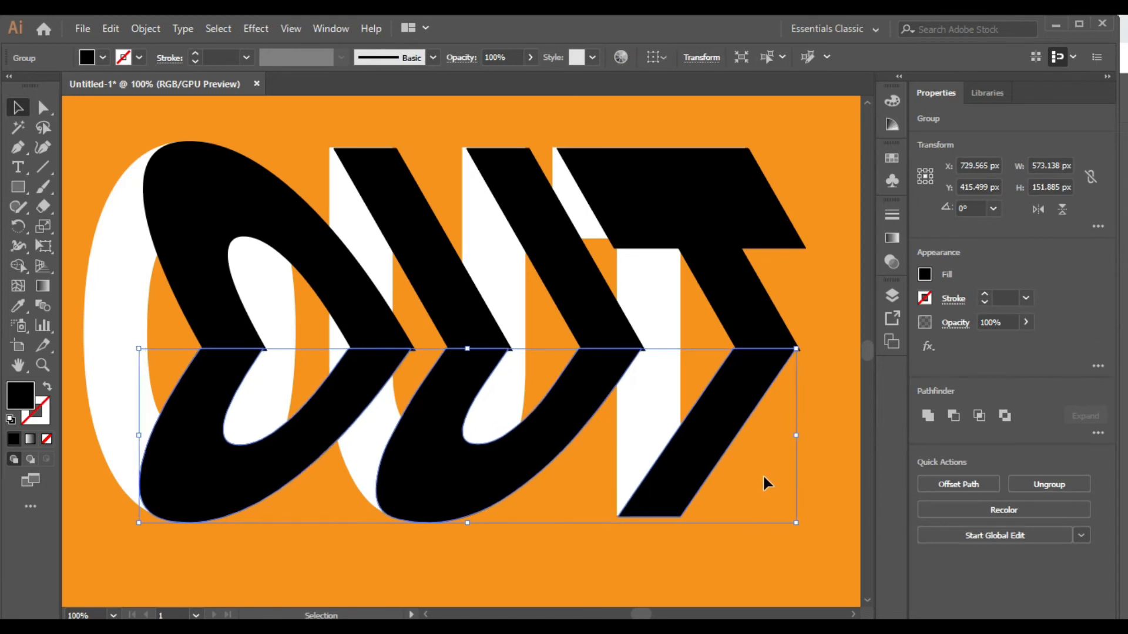
Stretch the whole black and white OUT lettering upward to about 630 × 367 px and clear the selection.
left_click(37, 229)
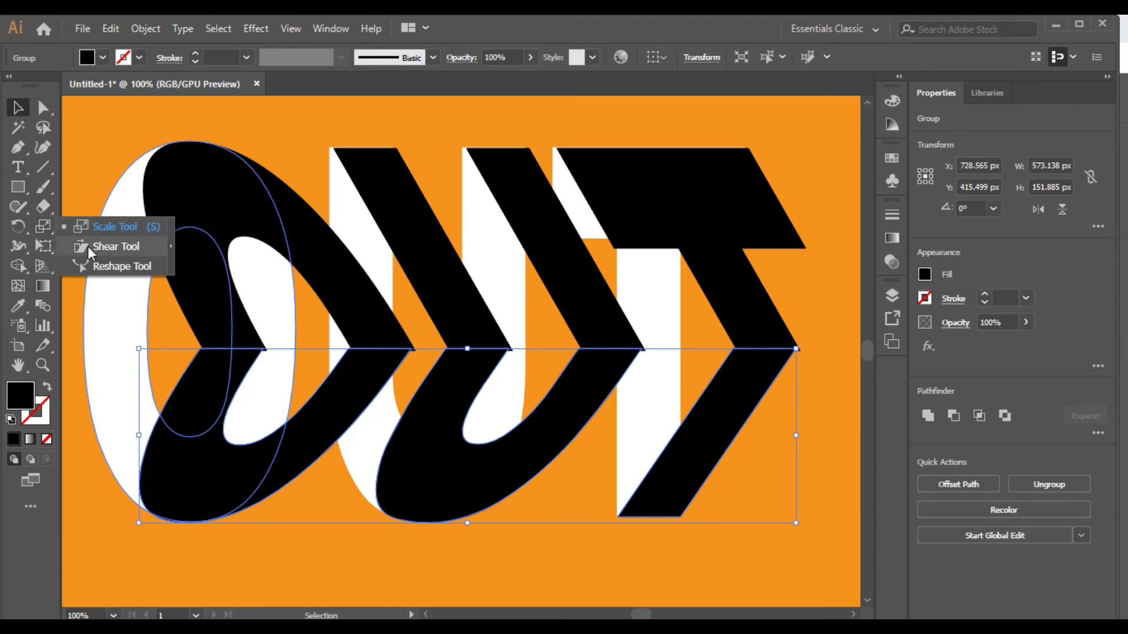
left_click(46, 249)
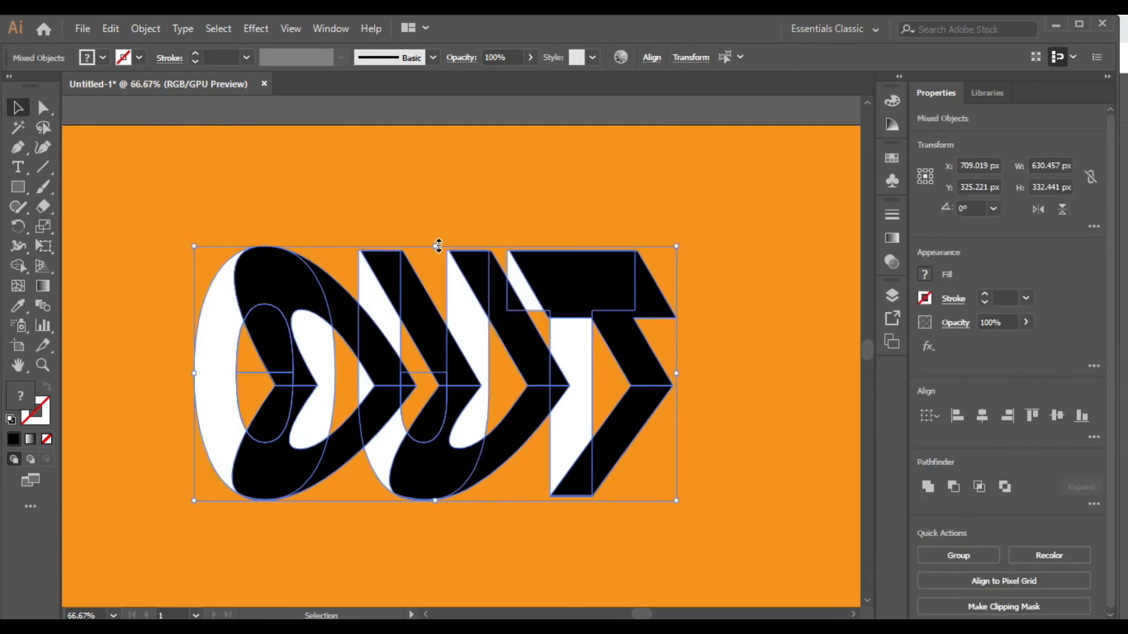
left_click_drag(438, 245, 441, 222)
left_click(710, 442)
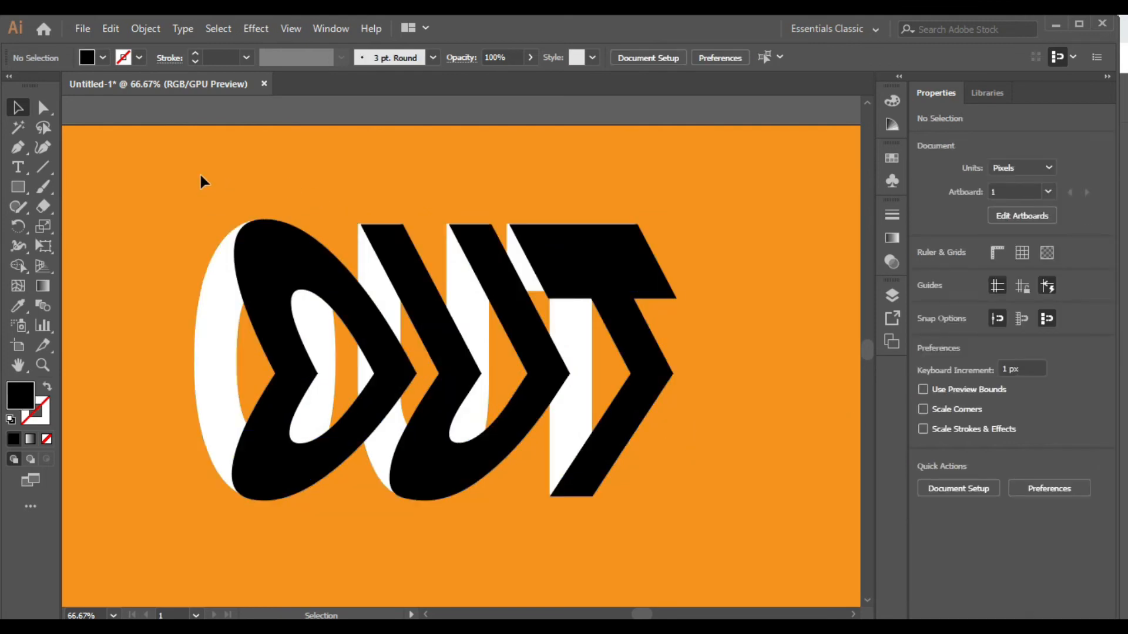
left_click_drag(195, 167, 605, 464)
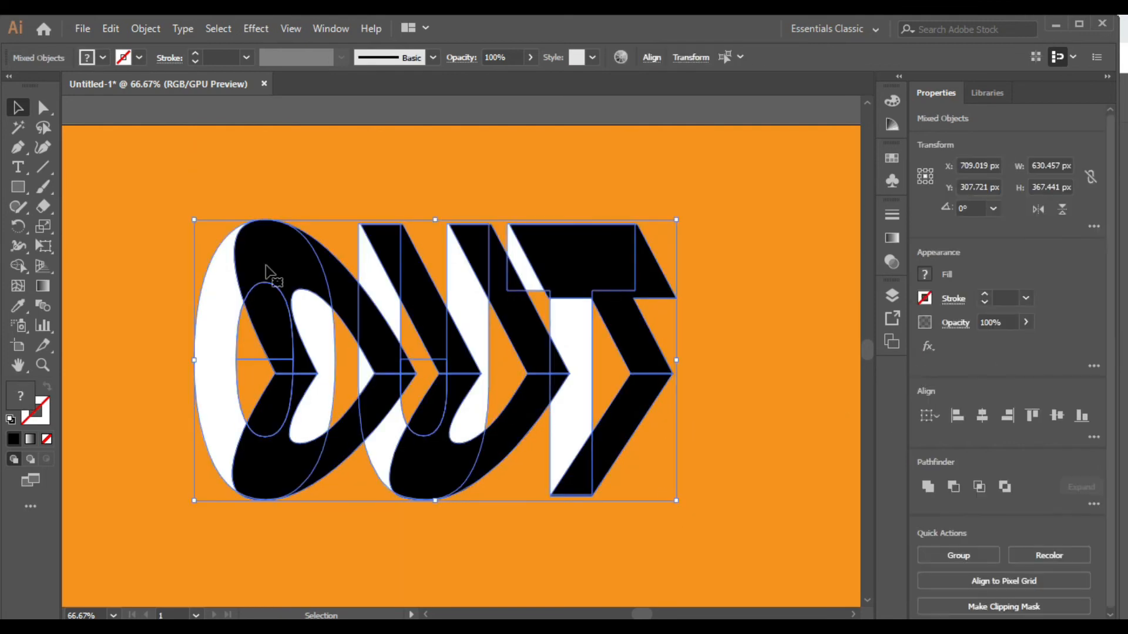
left_click(775, 272)
left_click(651, 363)
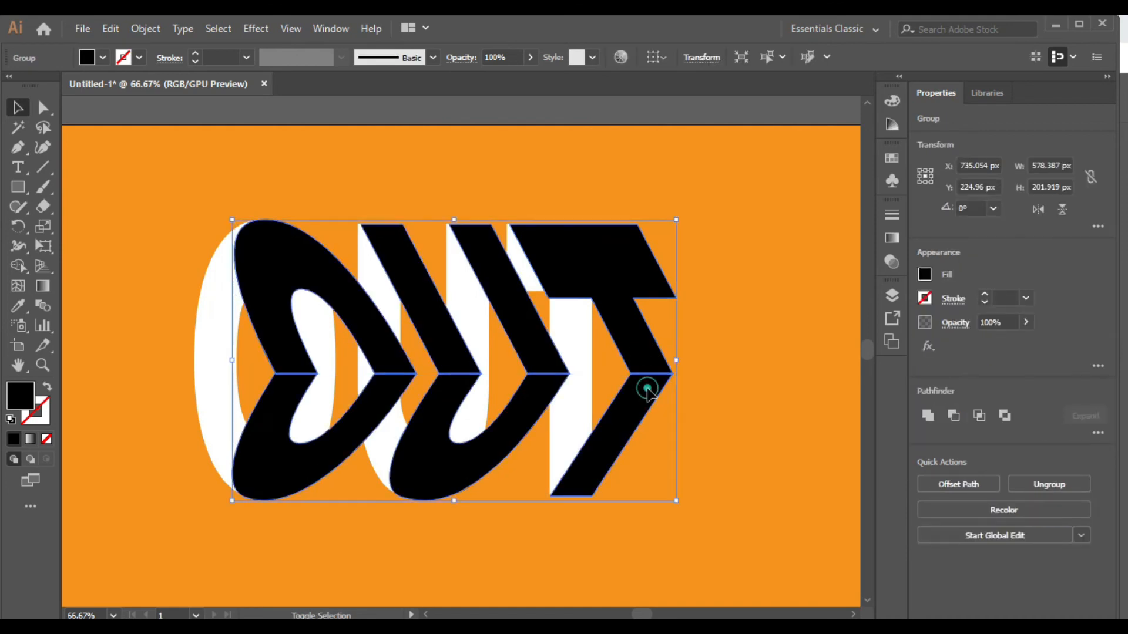
left_click(724, 417)
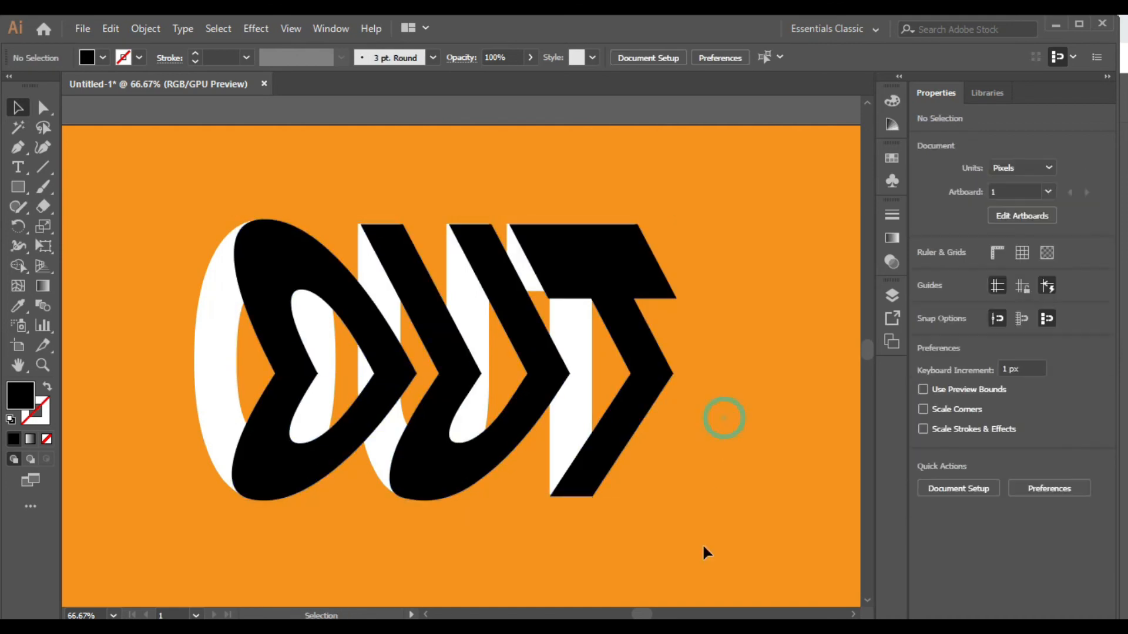
scroll(717, 432, "down", 1)
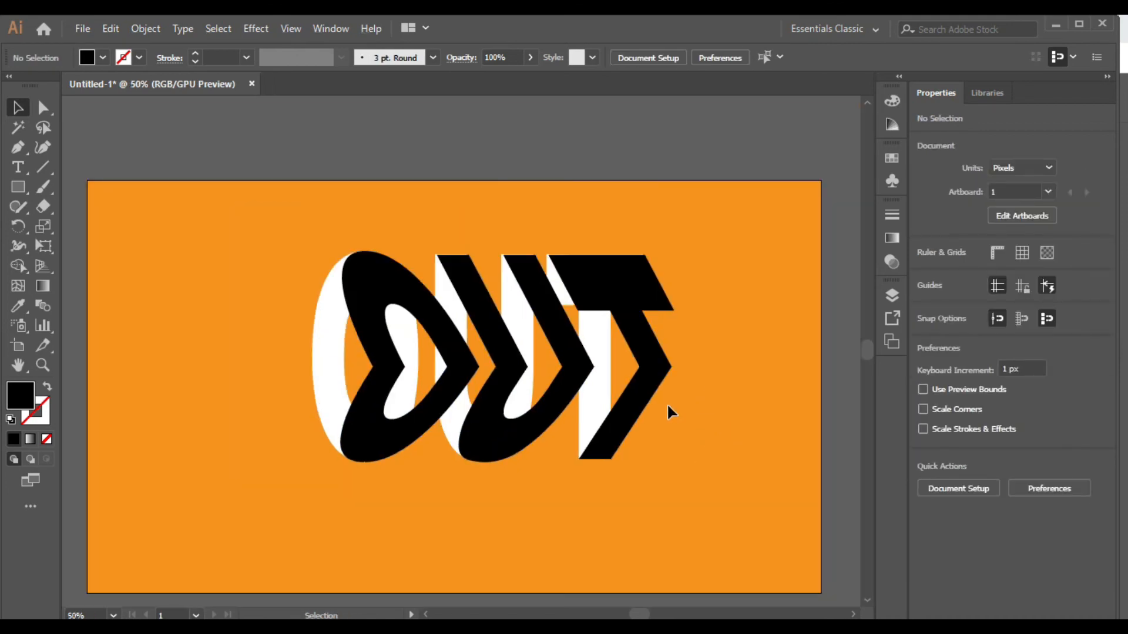
left_click_drag(188, 144, 717, 504)
left_click(730, 495)
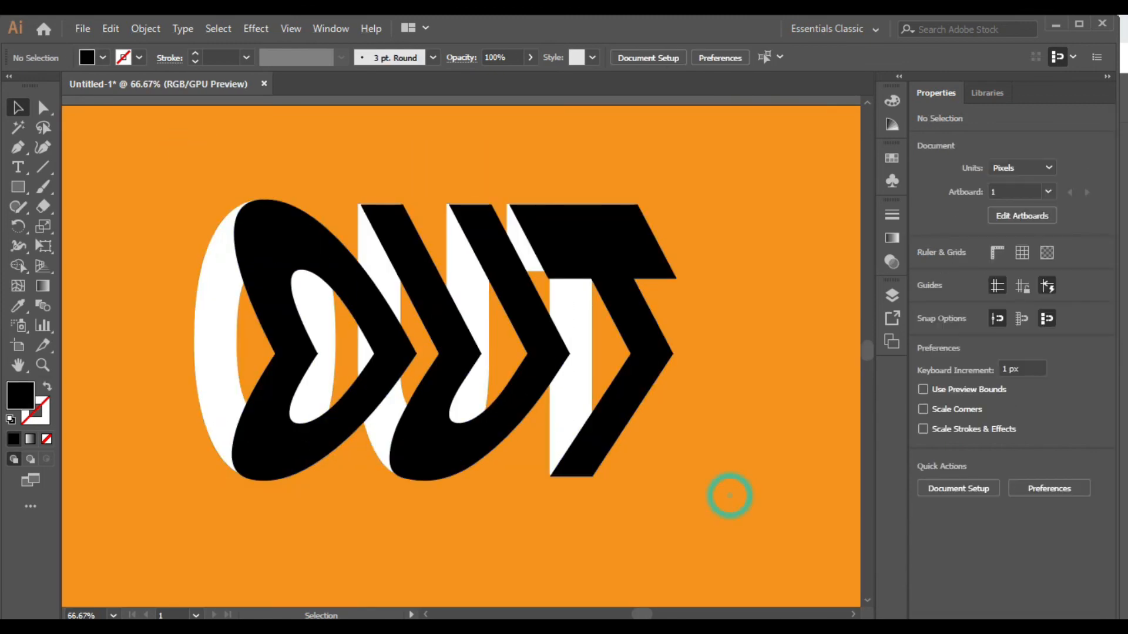